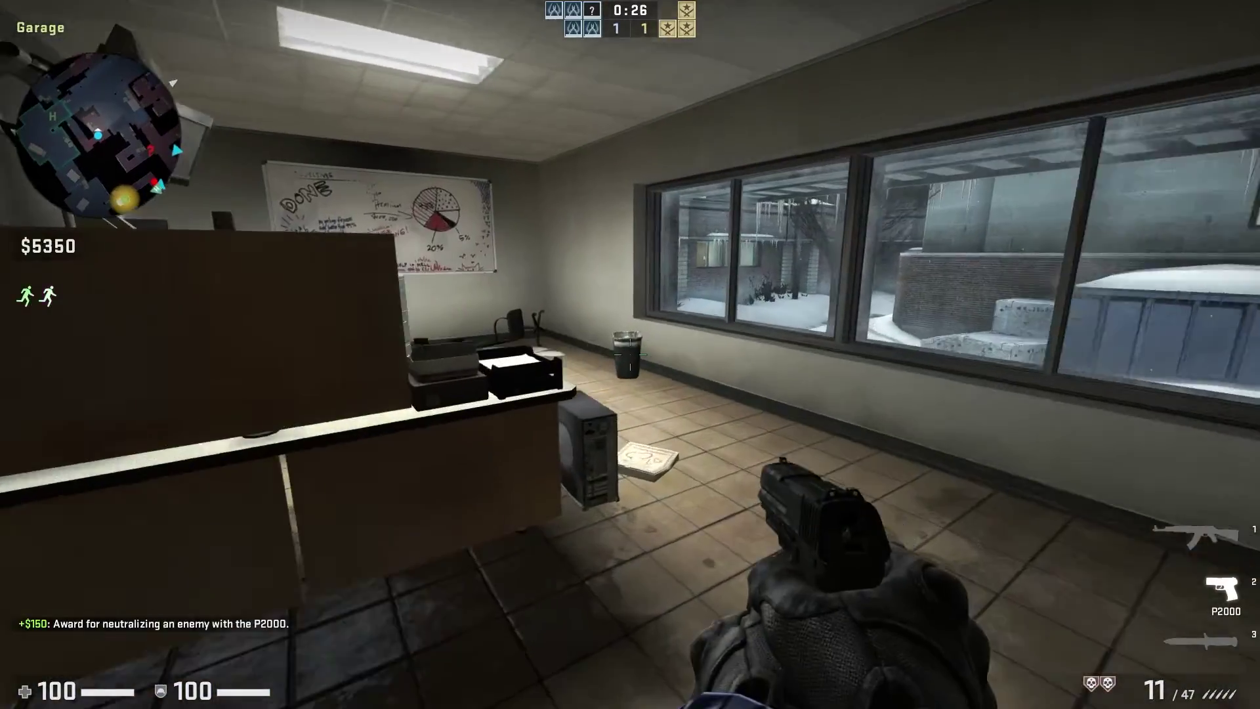
key(w)
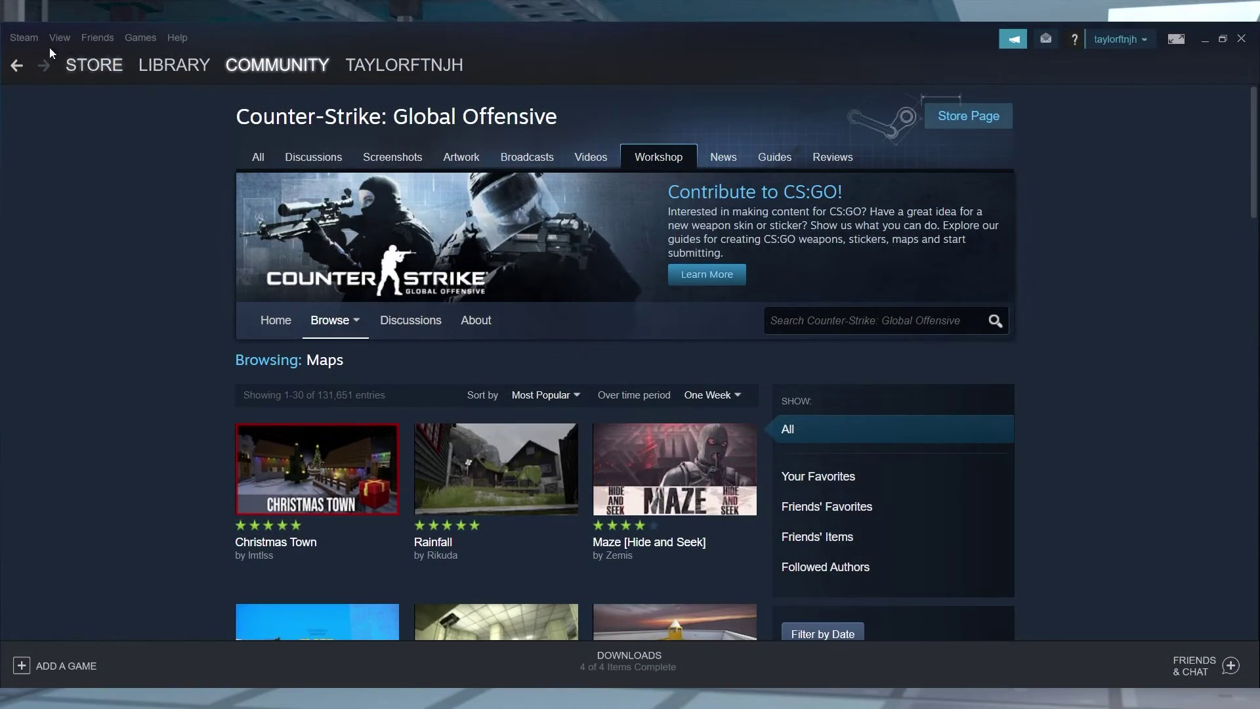
- Wander the CS:GO map in-game, briefly backing out of the buy menu
click(17, 65)
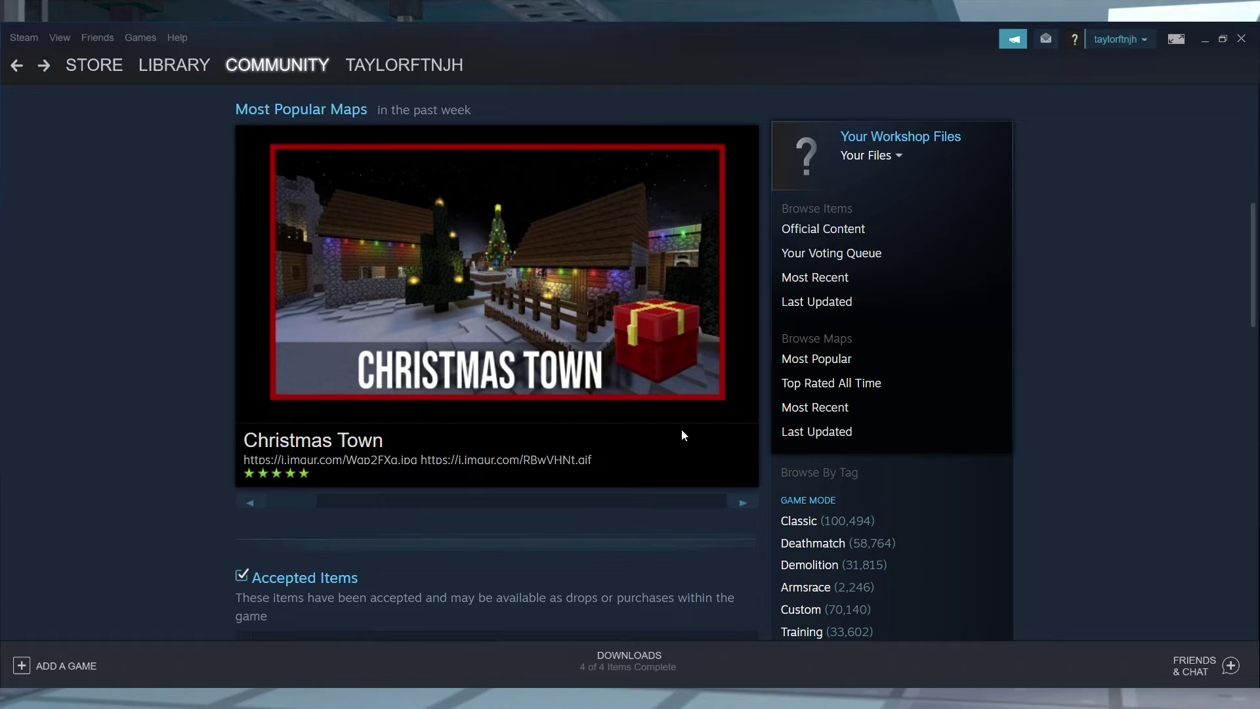
scroll(892, 478, down, 2)
scroll(892, 481, down, 2)
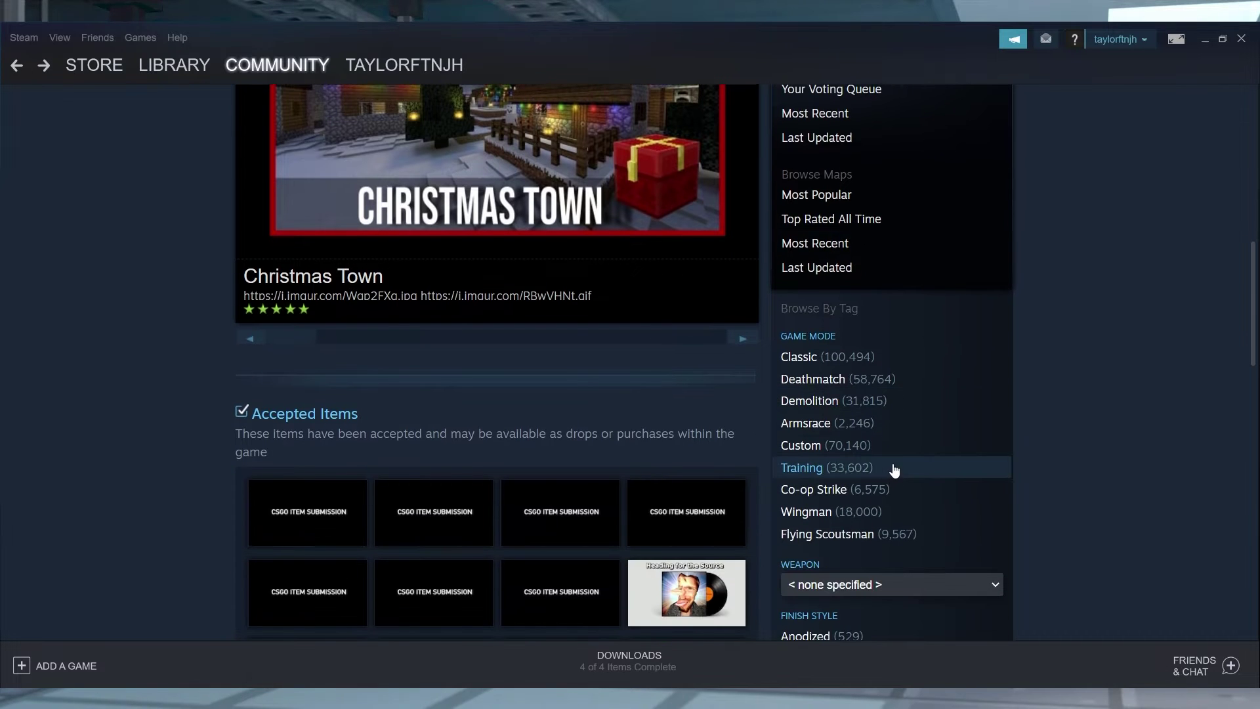
scroll(893, 478, down, 2)
scroll(894, 473, down, 2)
scroll(894, 472, down, 2)
scroll(893, 465, down, 3)
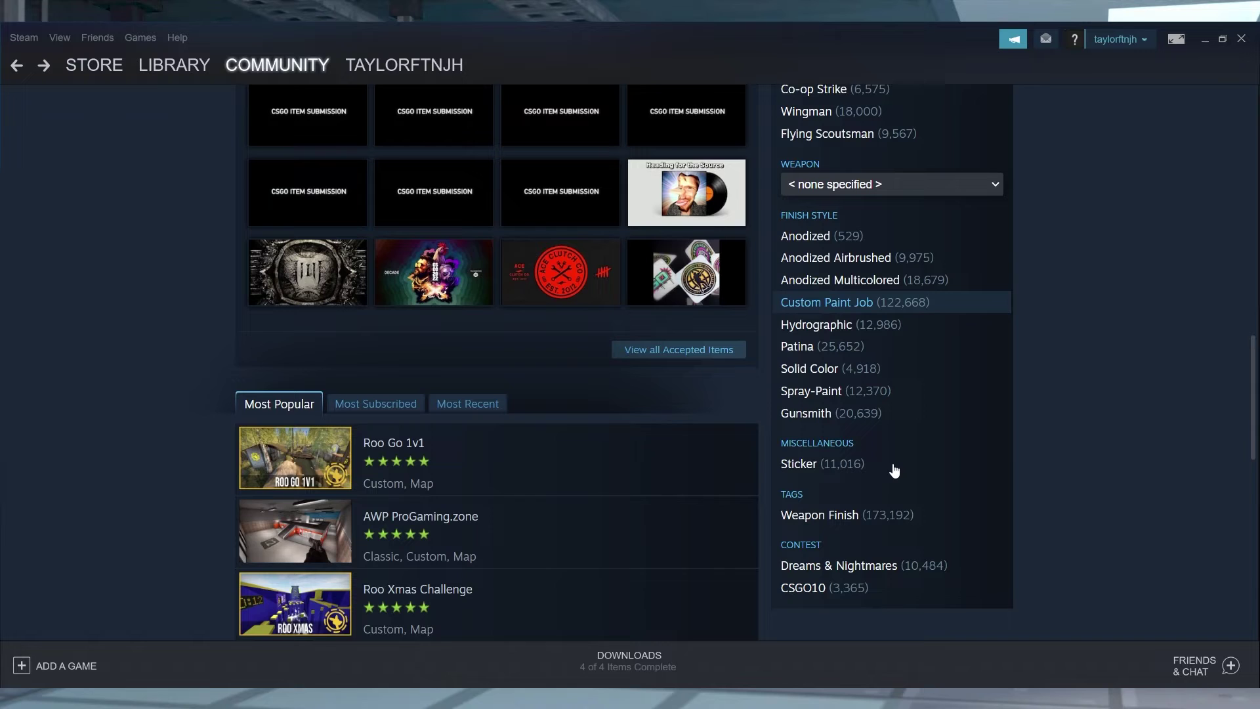
scroll(893, 468, up, 1)
scroll(894, 468, up, 4)
scroll(893, 471, up, 5)
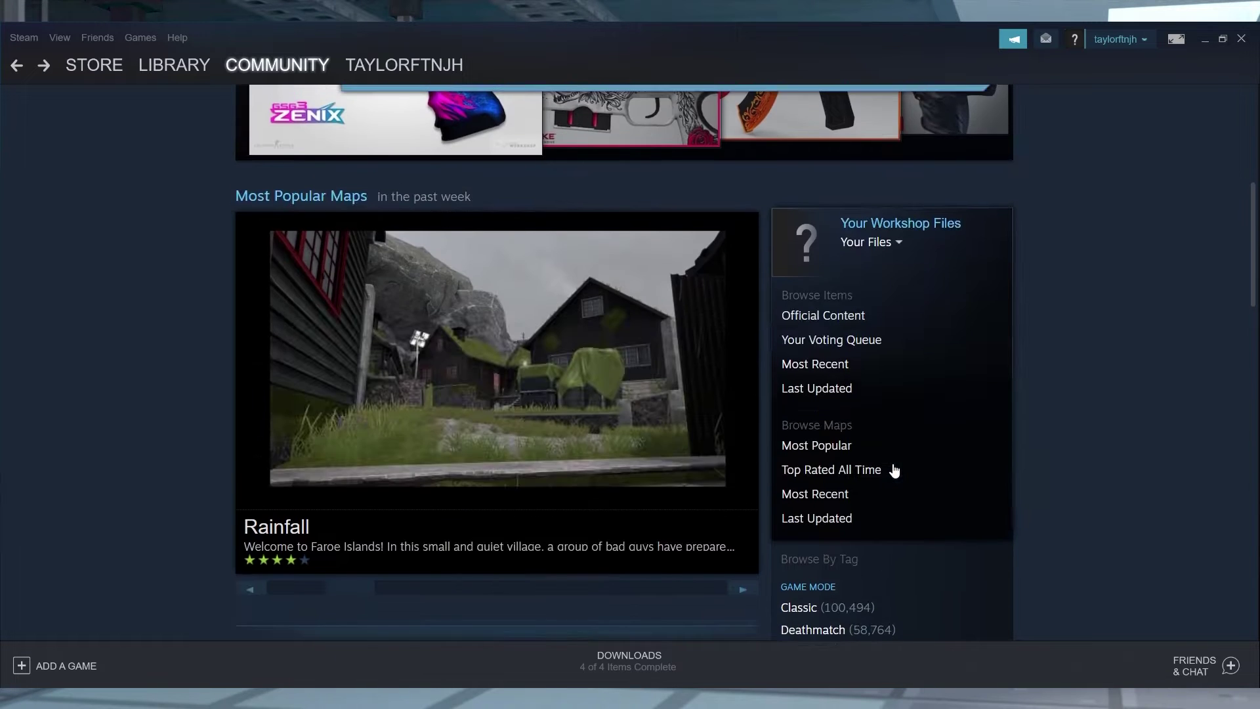
scroll(893, 470, up, 5)
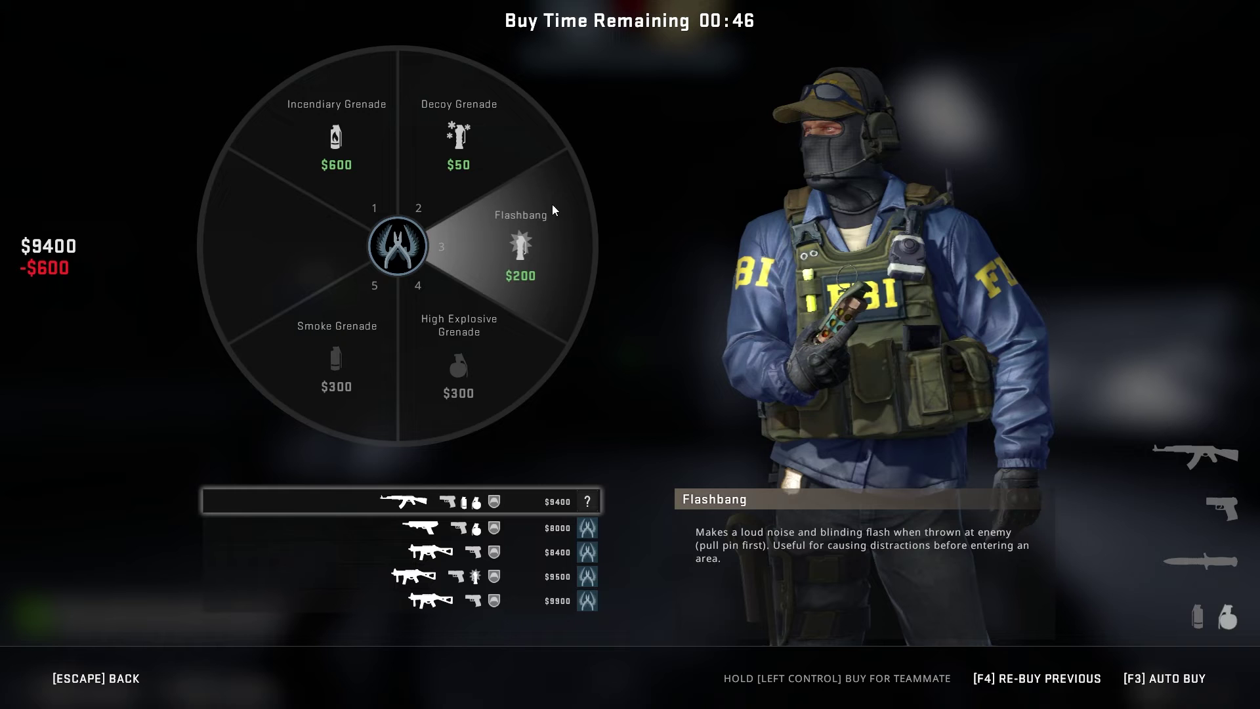
click(540, 213)
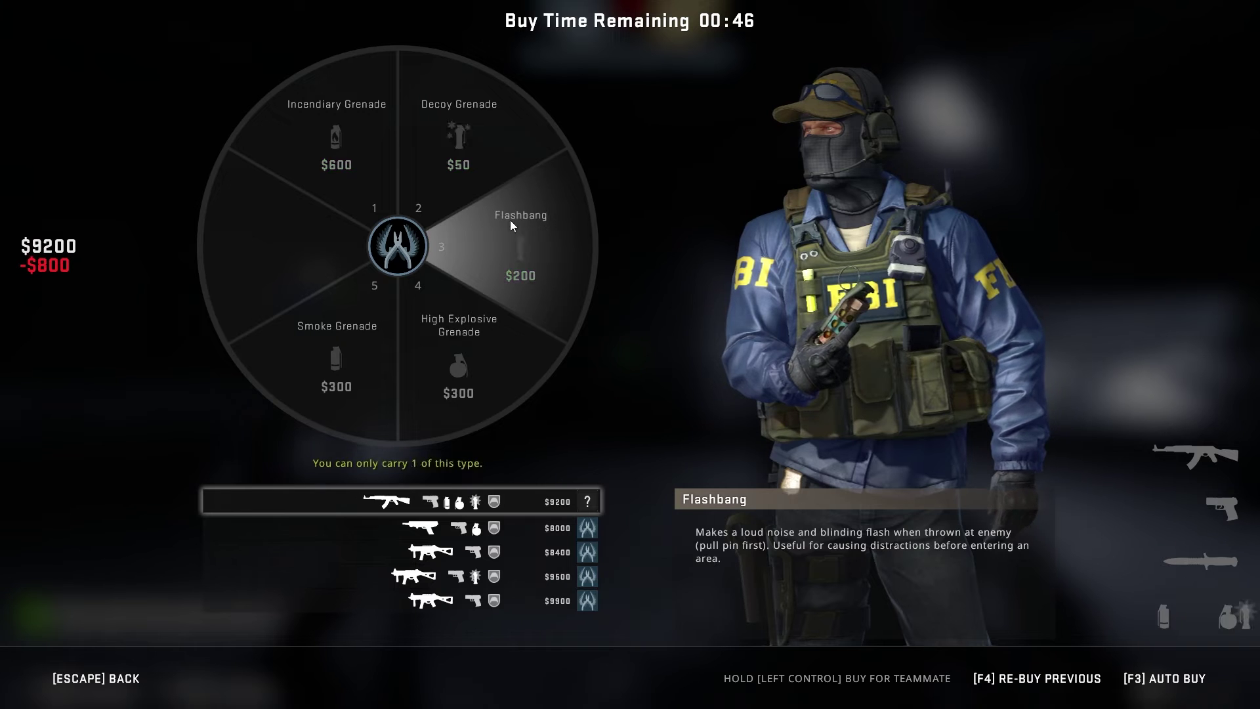
key(Escape)
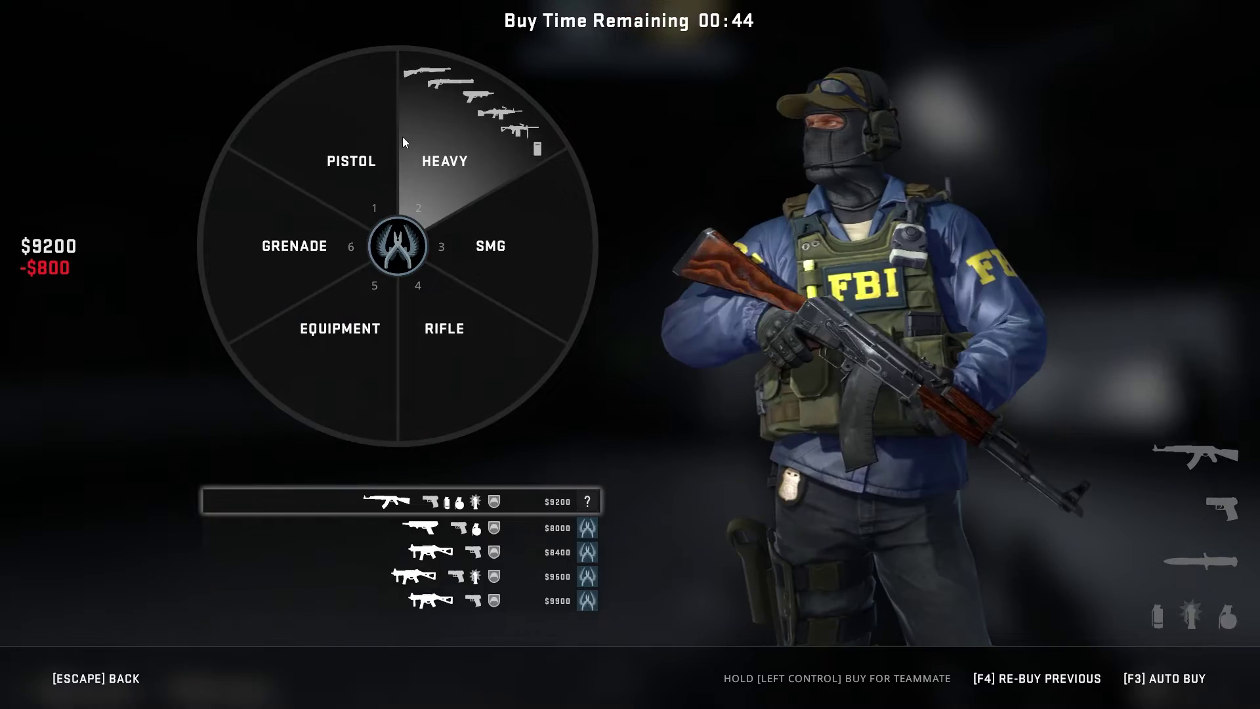
key(Escape)
key(w)
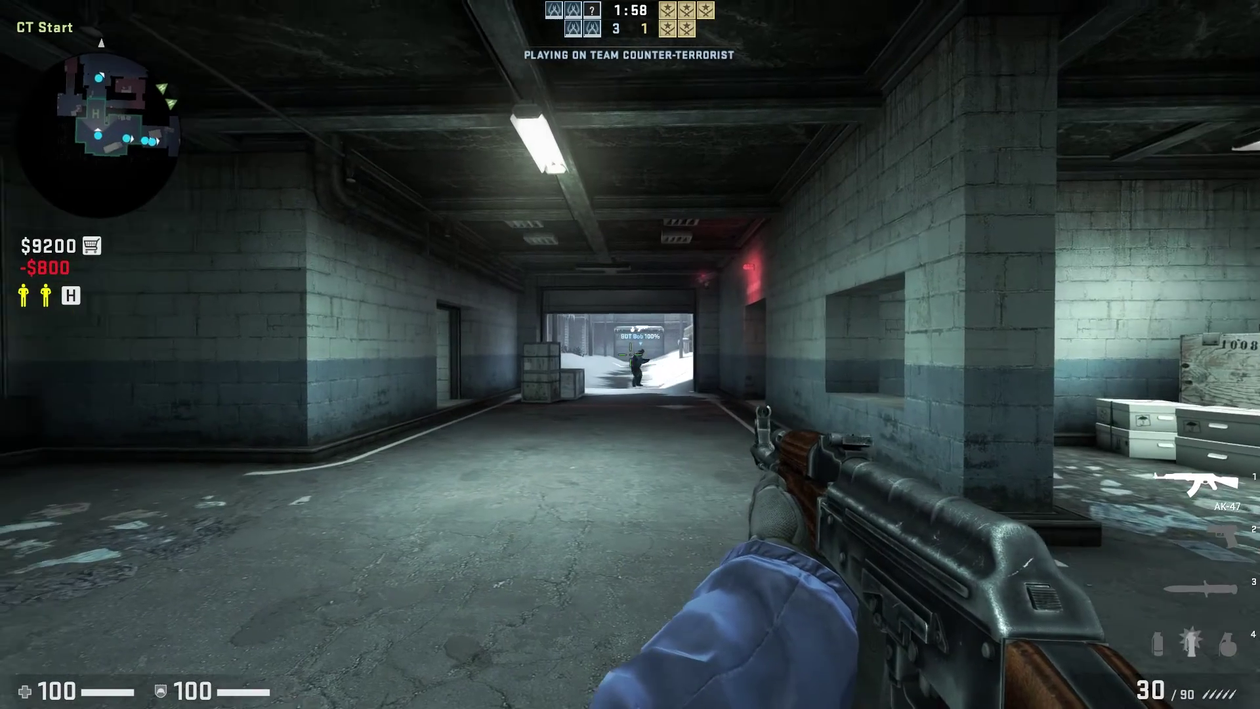
key(3)
key(4)
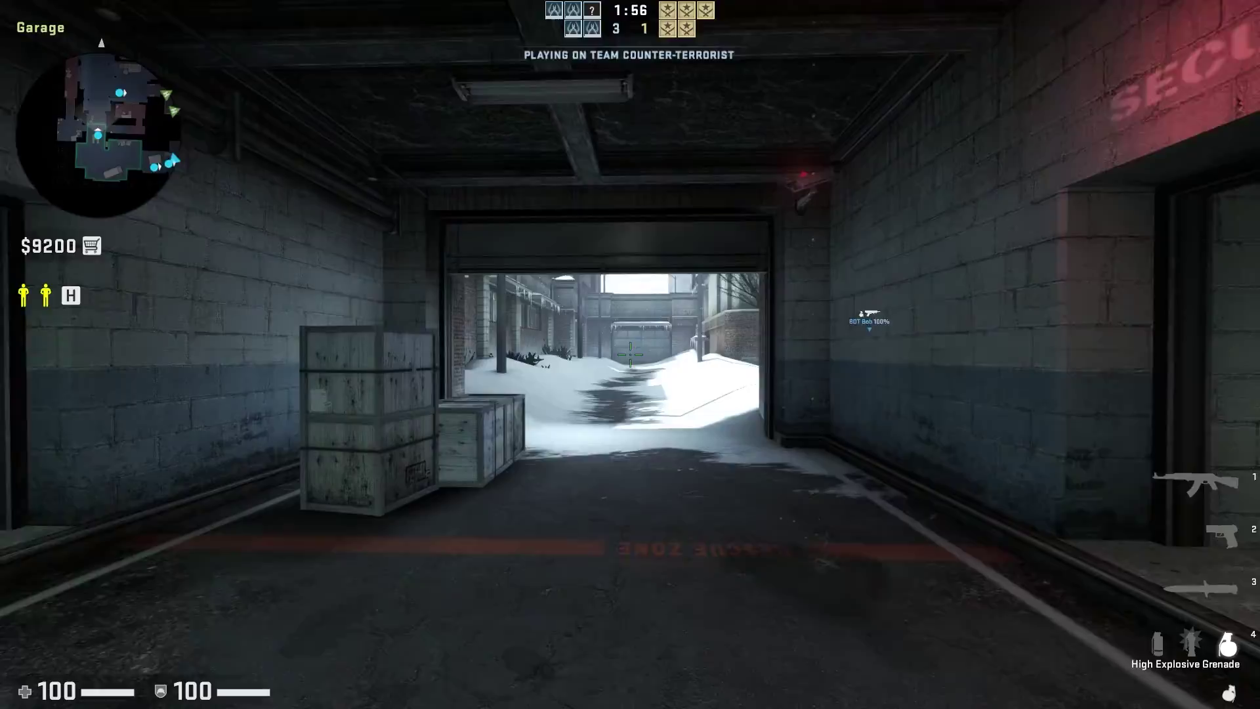
key(w)
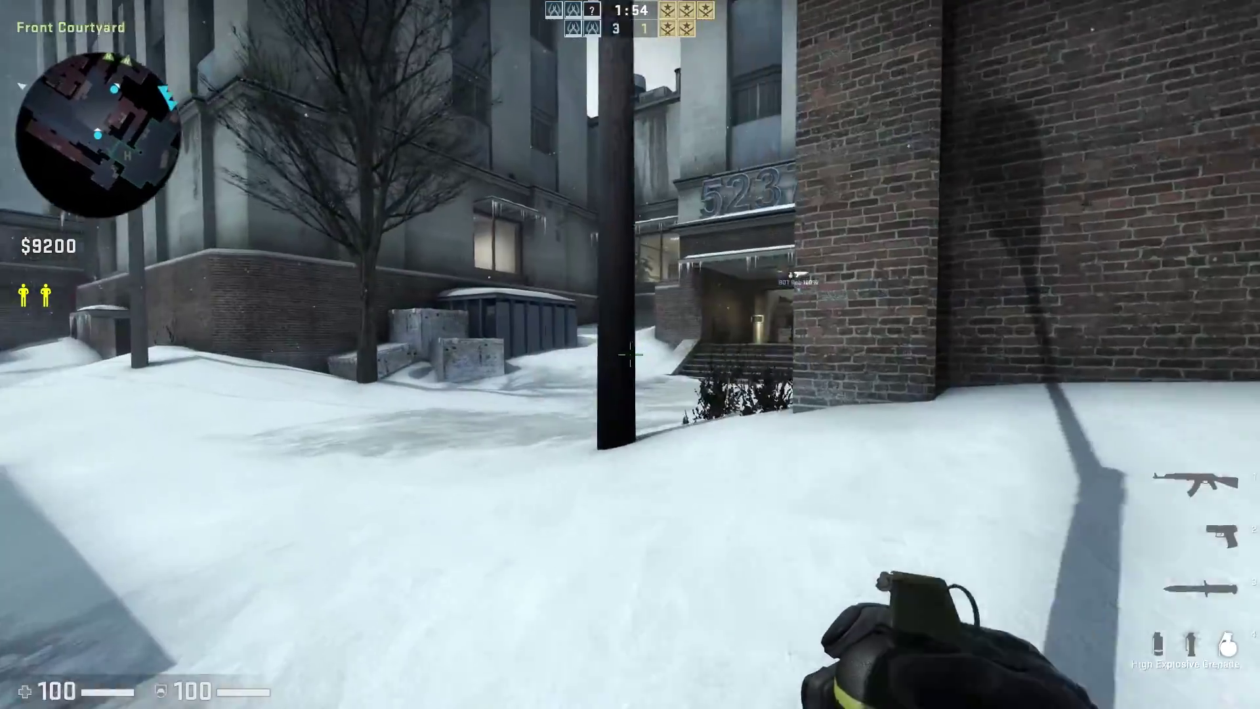
key(w)
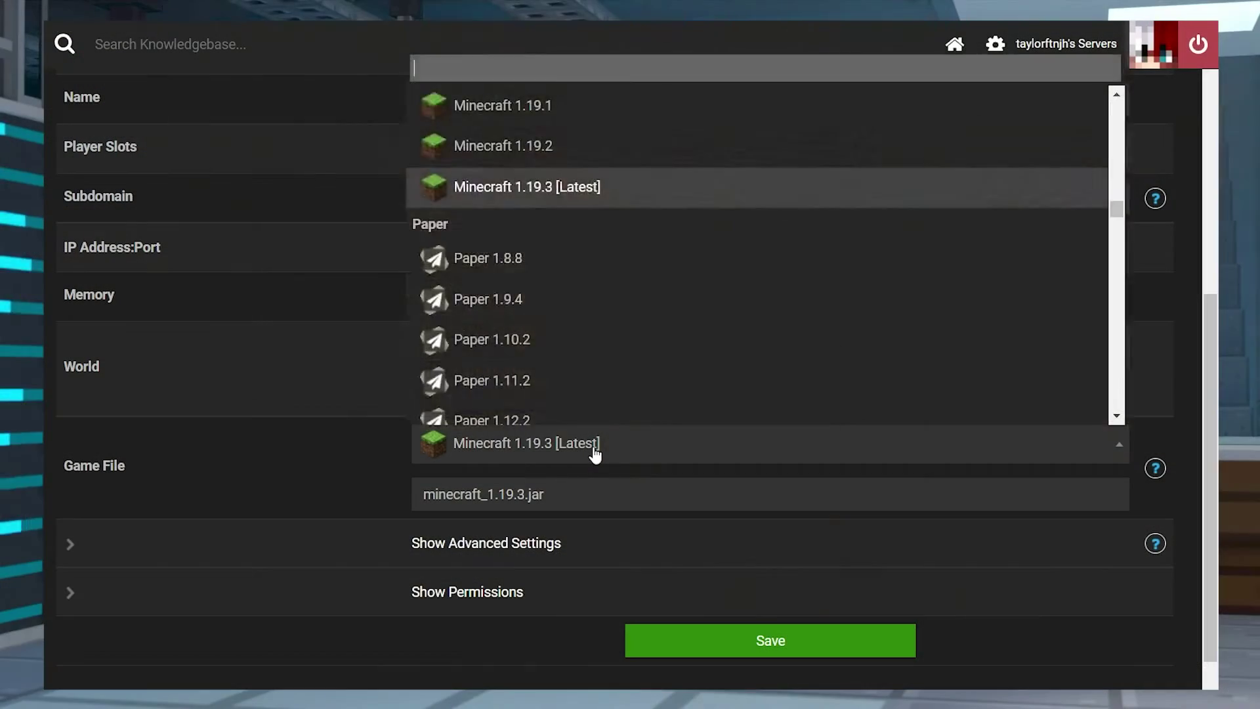
text(count)
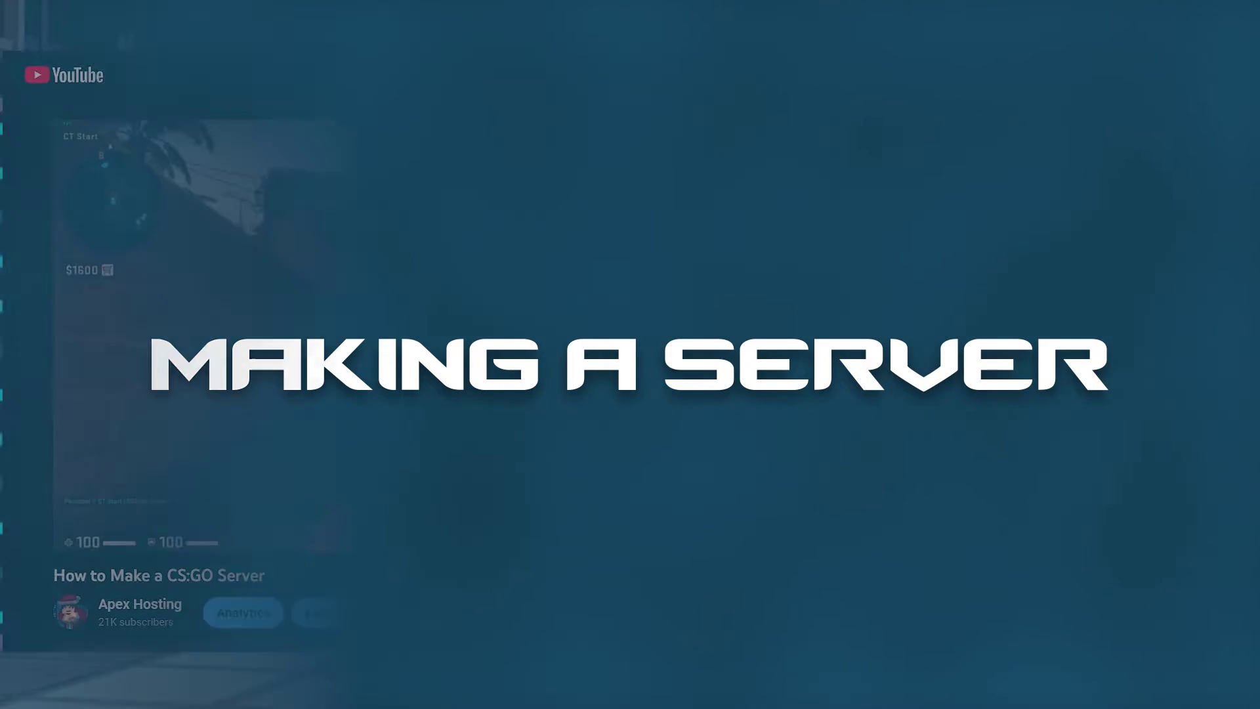
scroll(42, 382, down, 1)
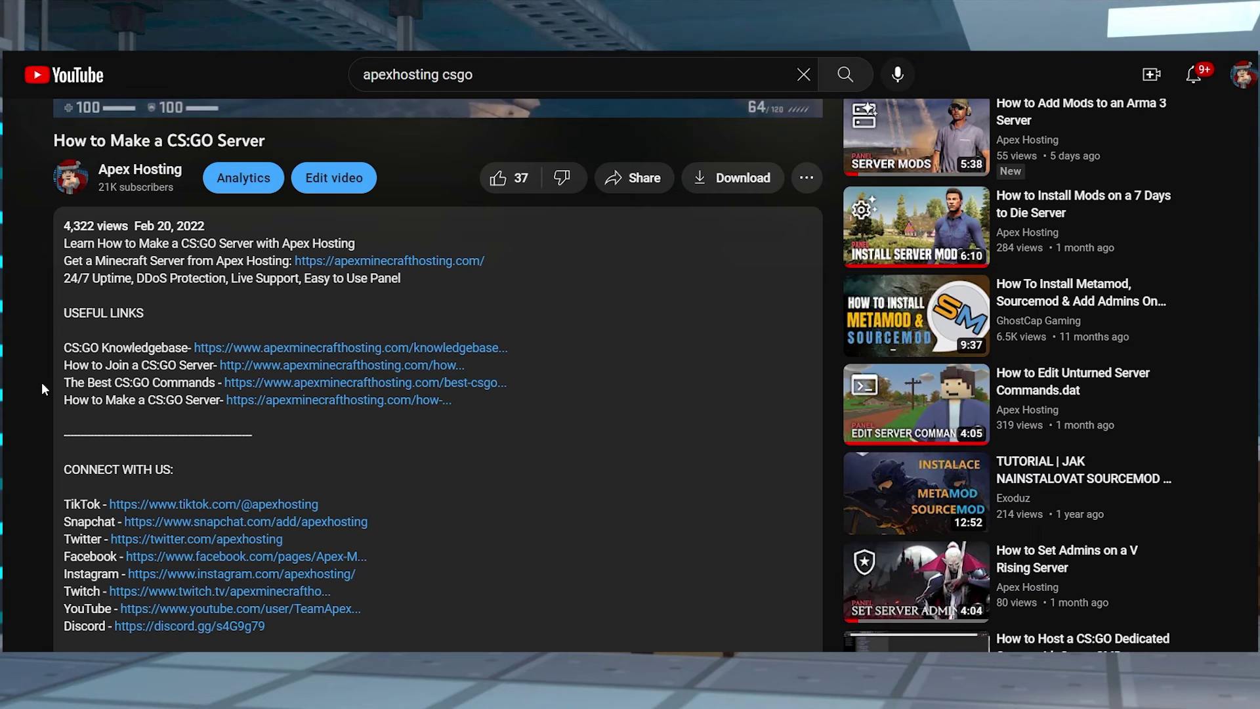
drag(157, 313, 9, 314)
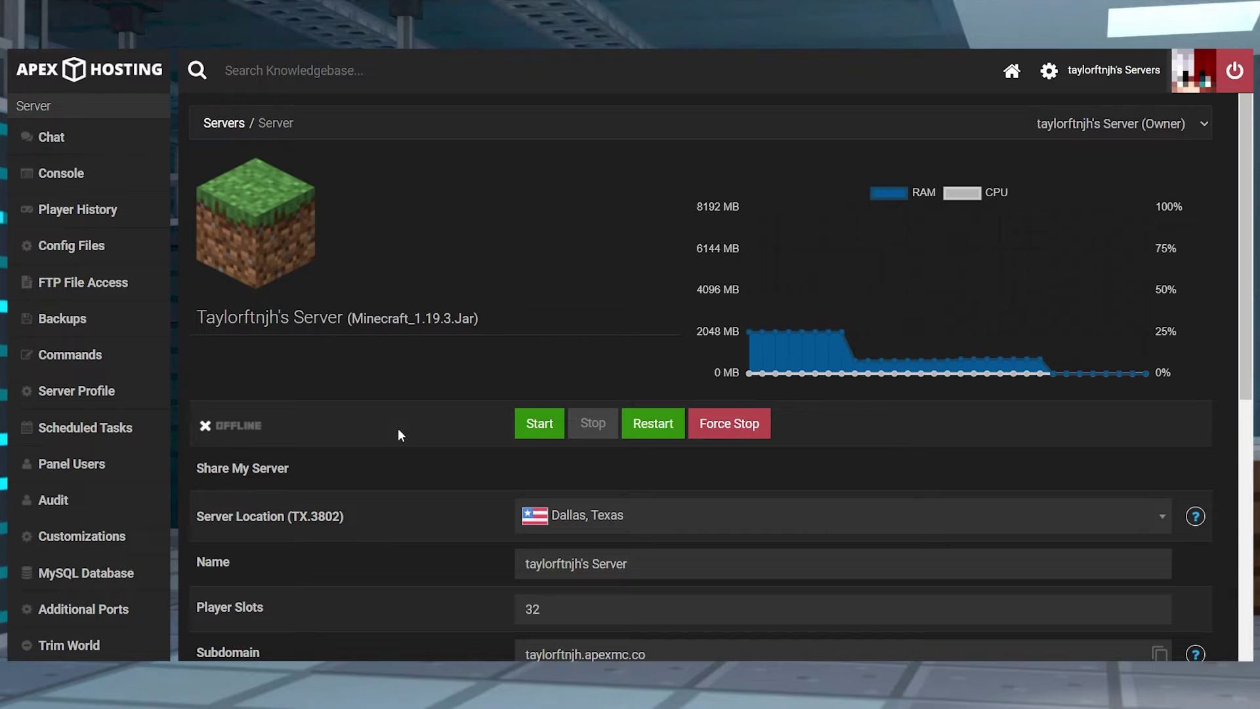
scroll(399, 430, down, 4)
- Change the Game File to Counter Strike: Global Offensive (Sourcemod) and confirm the version change
drag(275, 457, 197, 458)
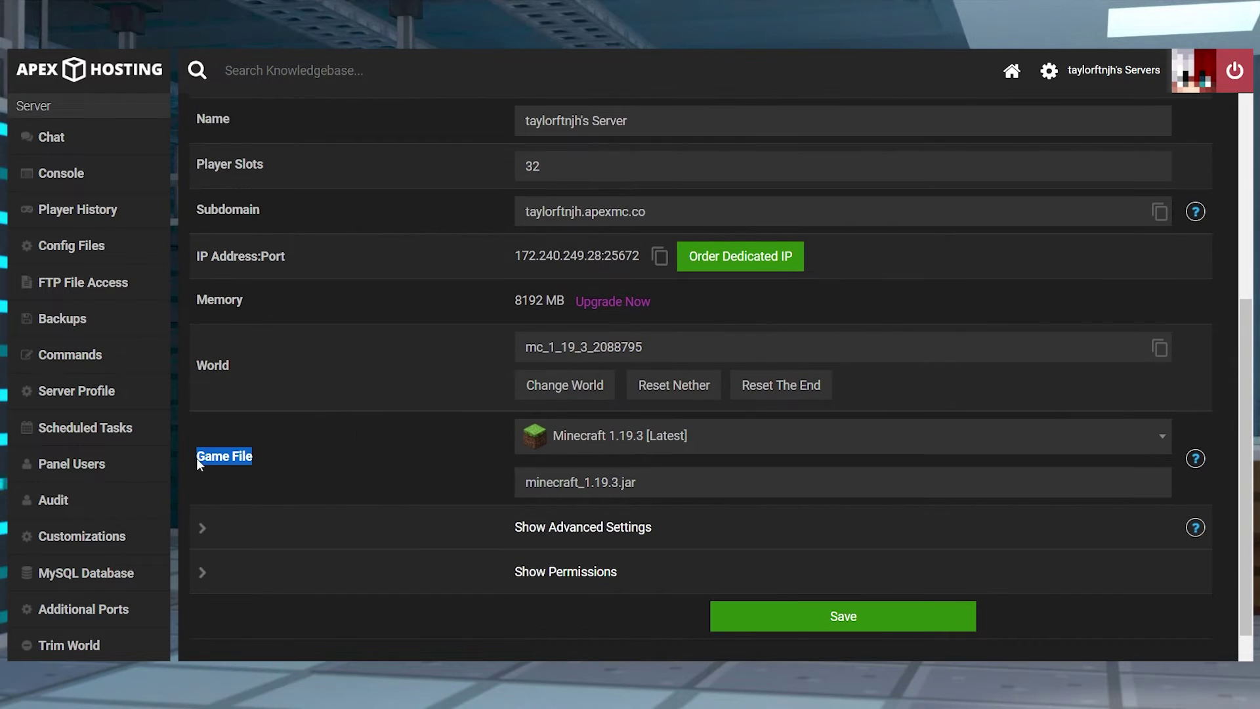
click(682, 445)
text(co)
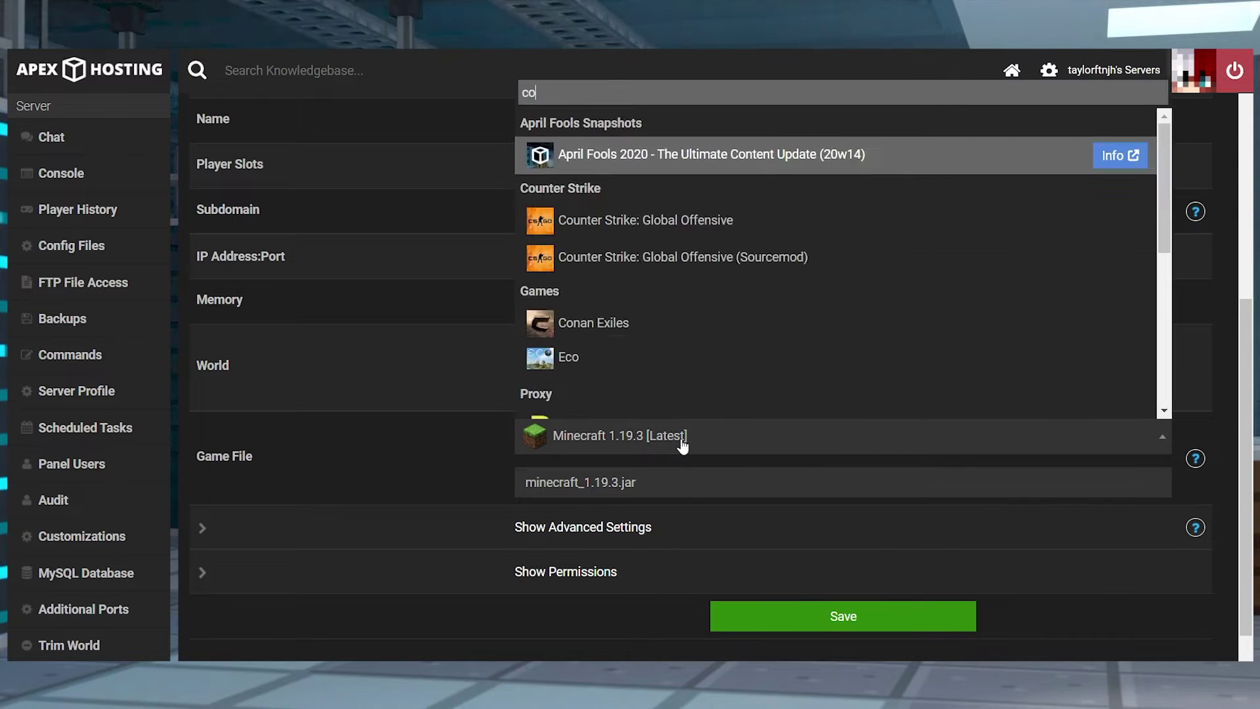
text(unt)
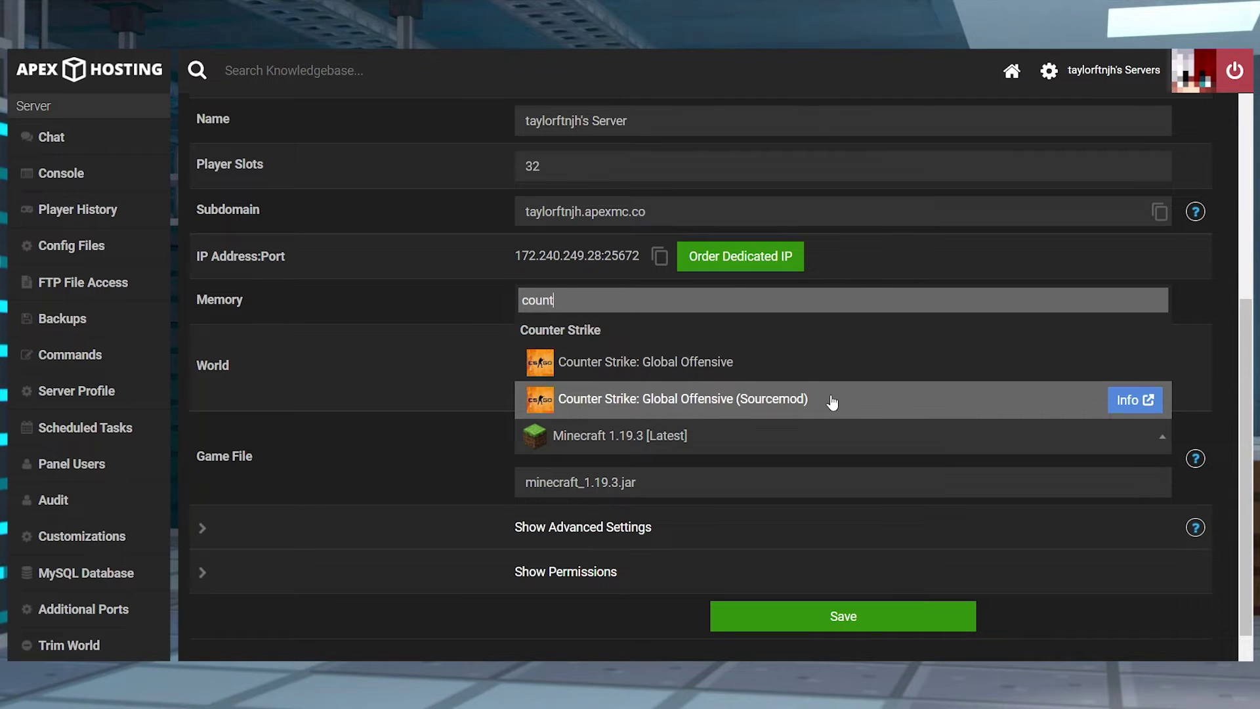
click(796, 399)
click(567, 492)
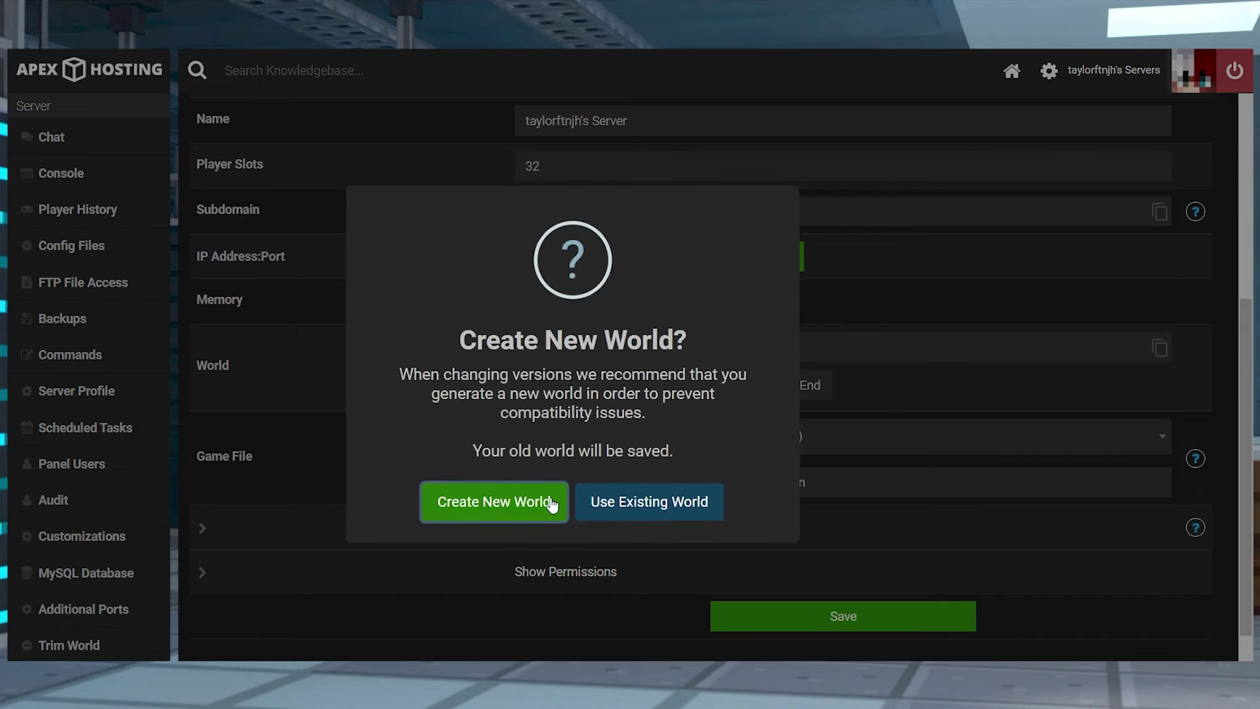
- Create a new world for the Sourcemod version and restart the server now
click(550, 502)
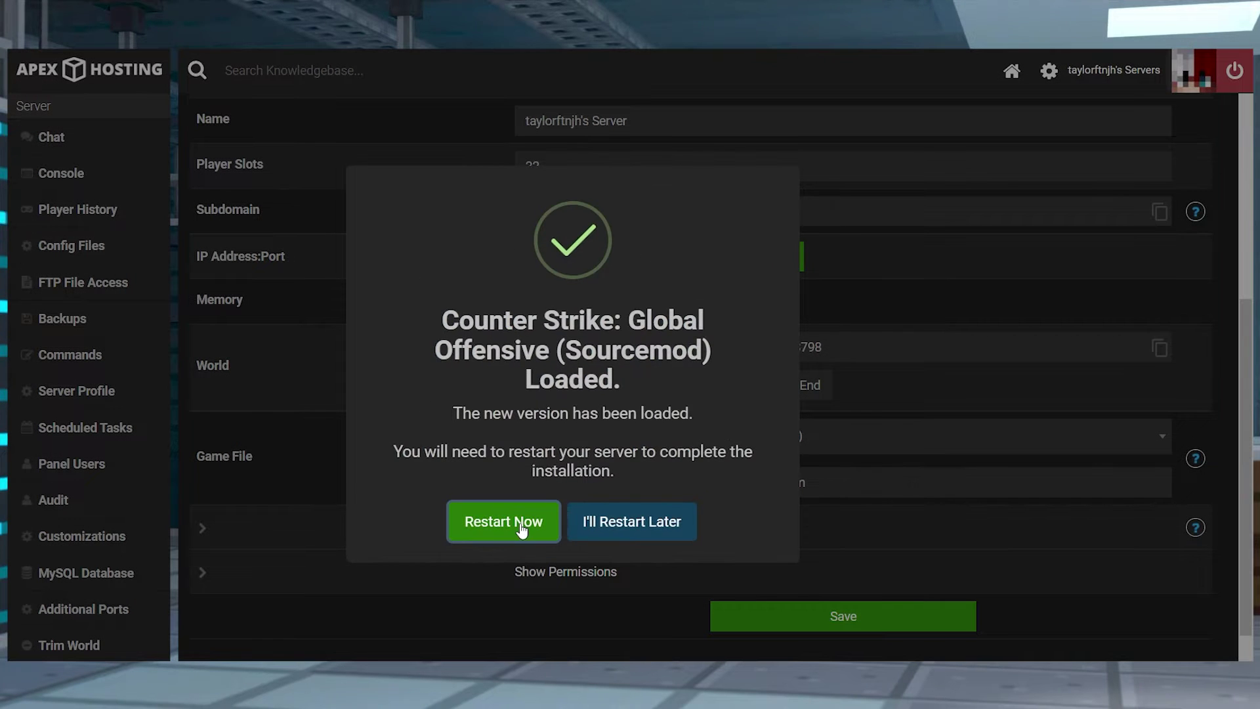
click(598, 534)
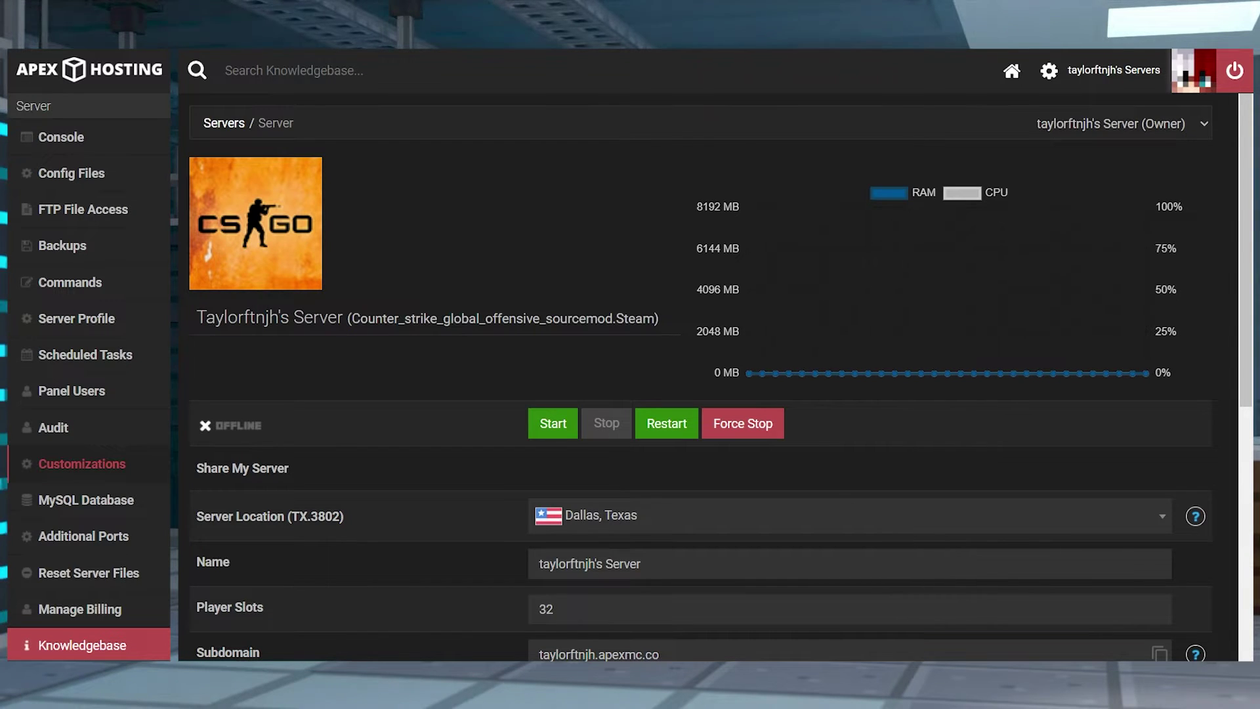
- Create a Steam game server account with App ID 730 and memo CS:GO, then select its login token
click(82, 464)
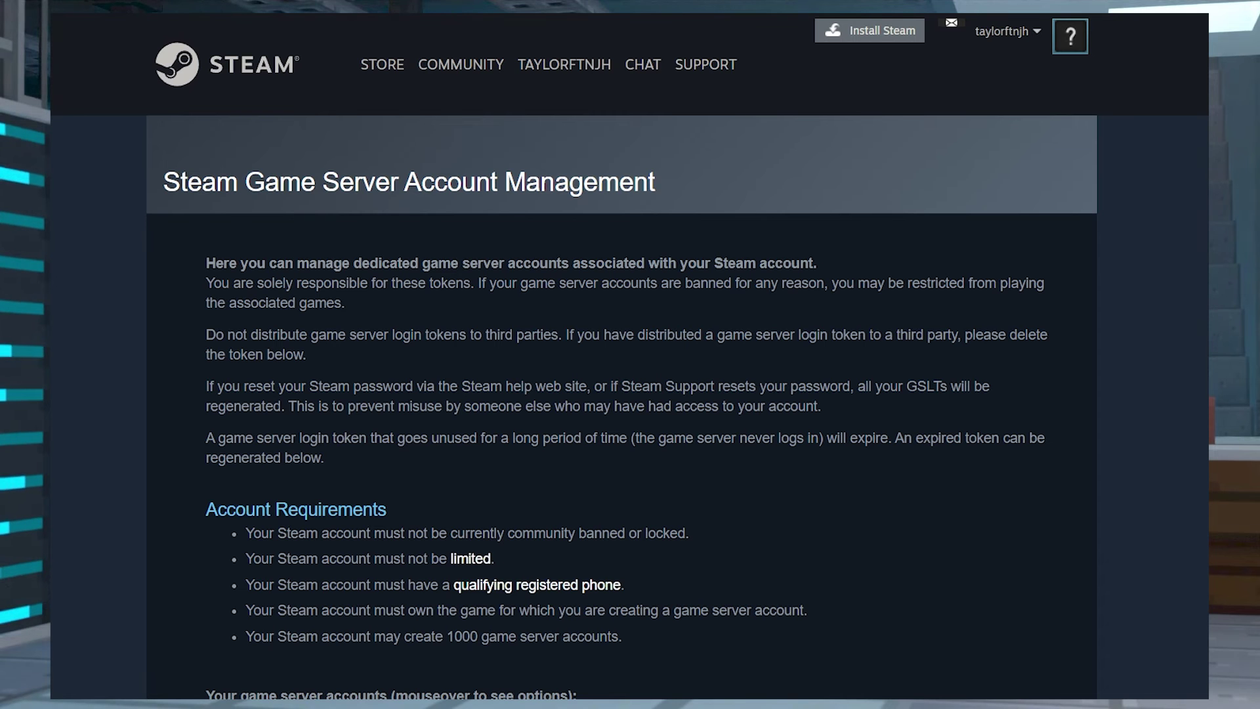
scroll(630, 394, down, 1)
scroll(630, 395, down, 1)
scroll(631, 394, down, 1)
scroll(631, 395, down, 1)
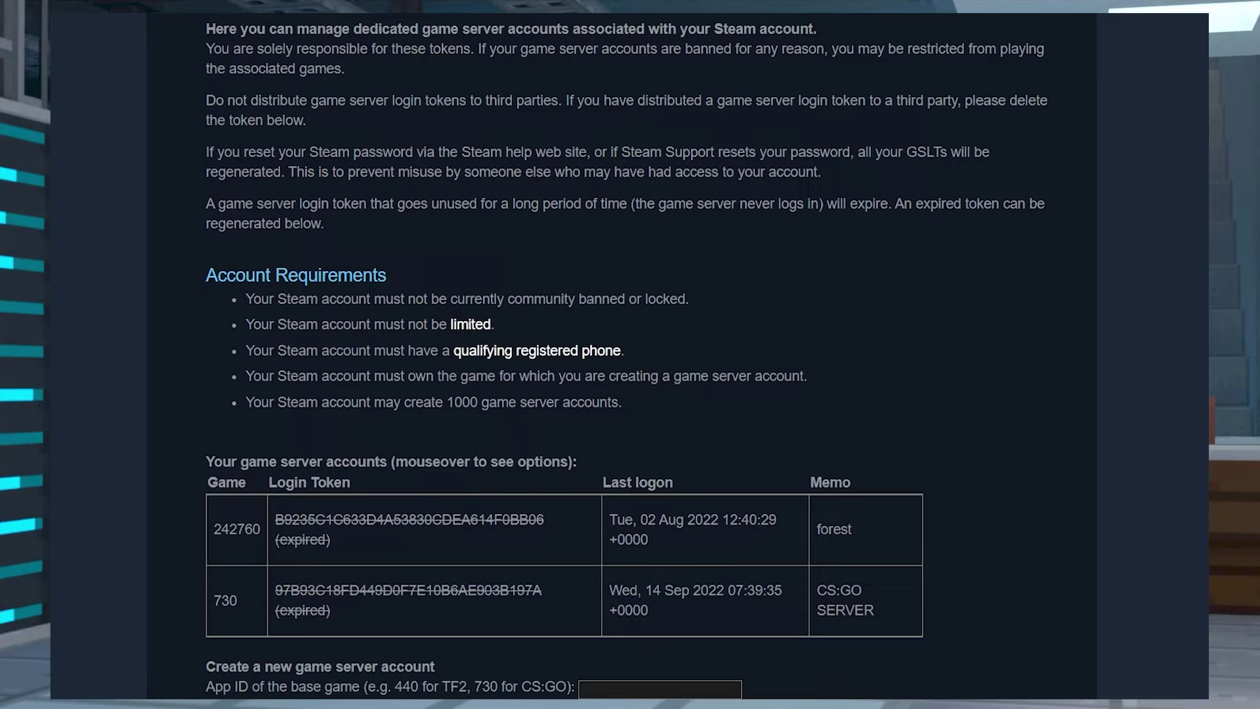
scroll(631, 394, down, 1)
drag(204, 622, 414, 622)
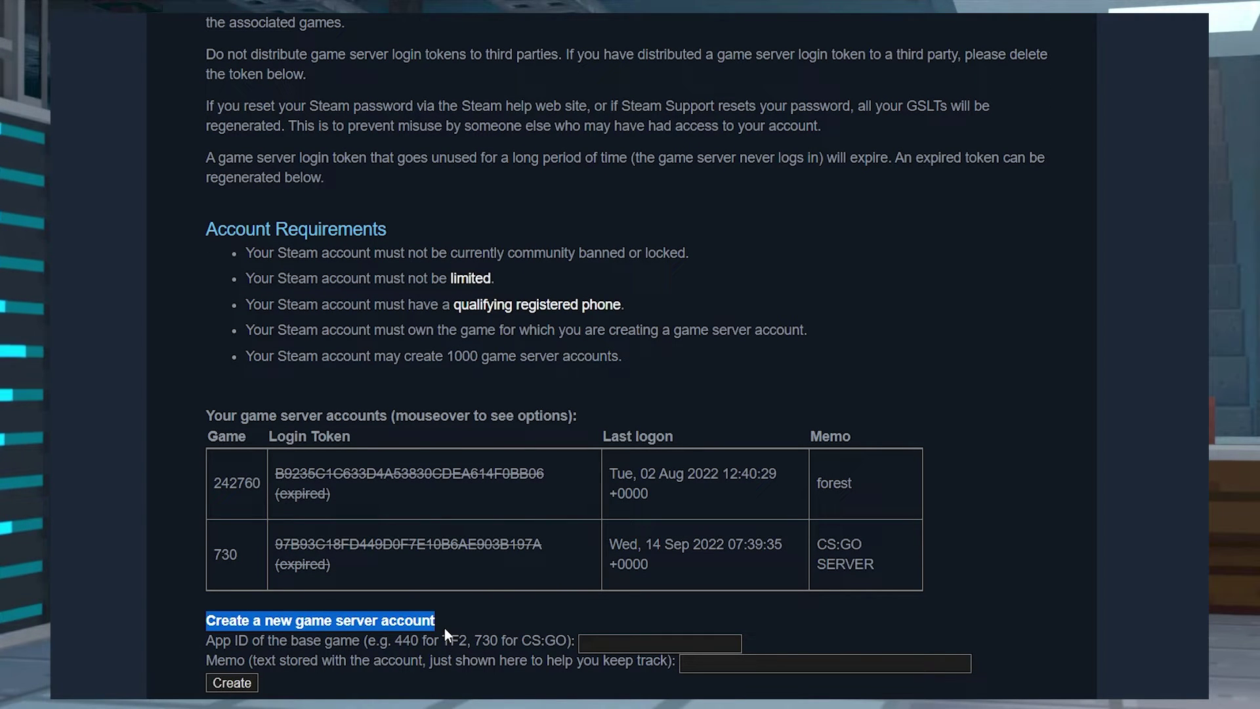
click(660, 643)
text(730)
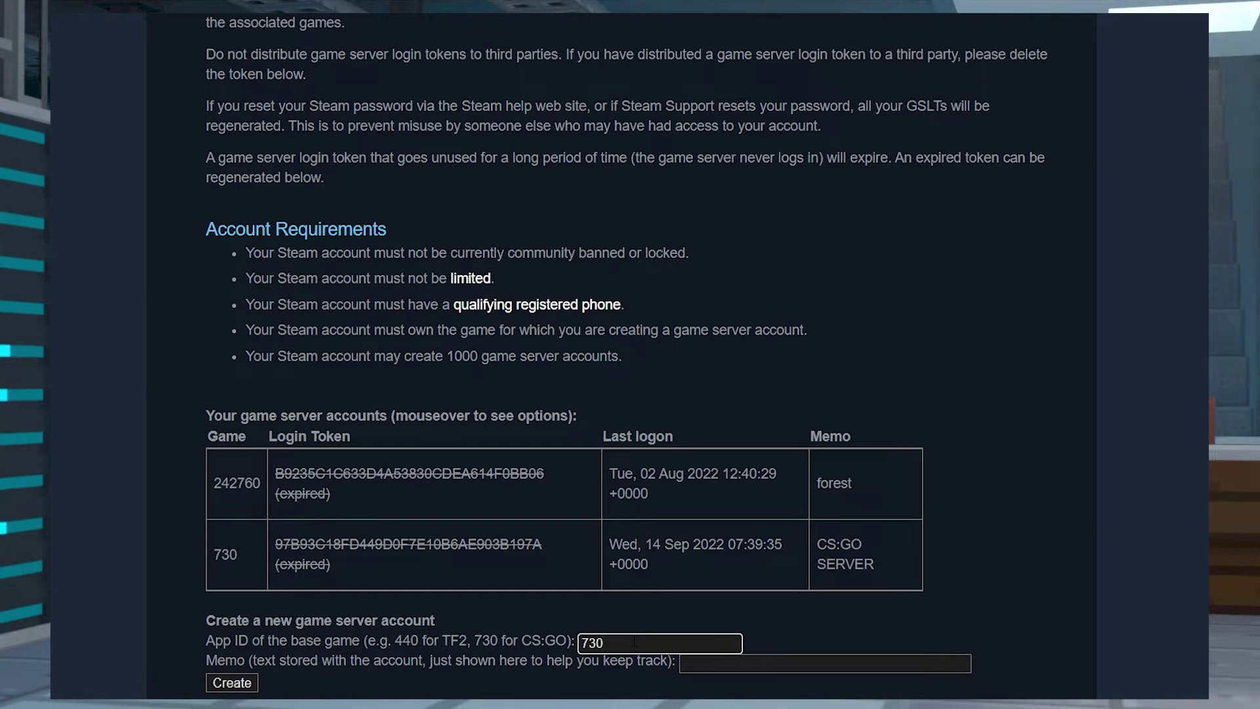
key(Tab)
text(CS:GO)
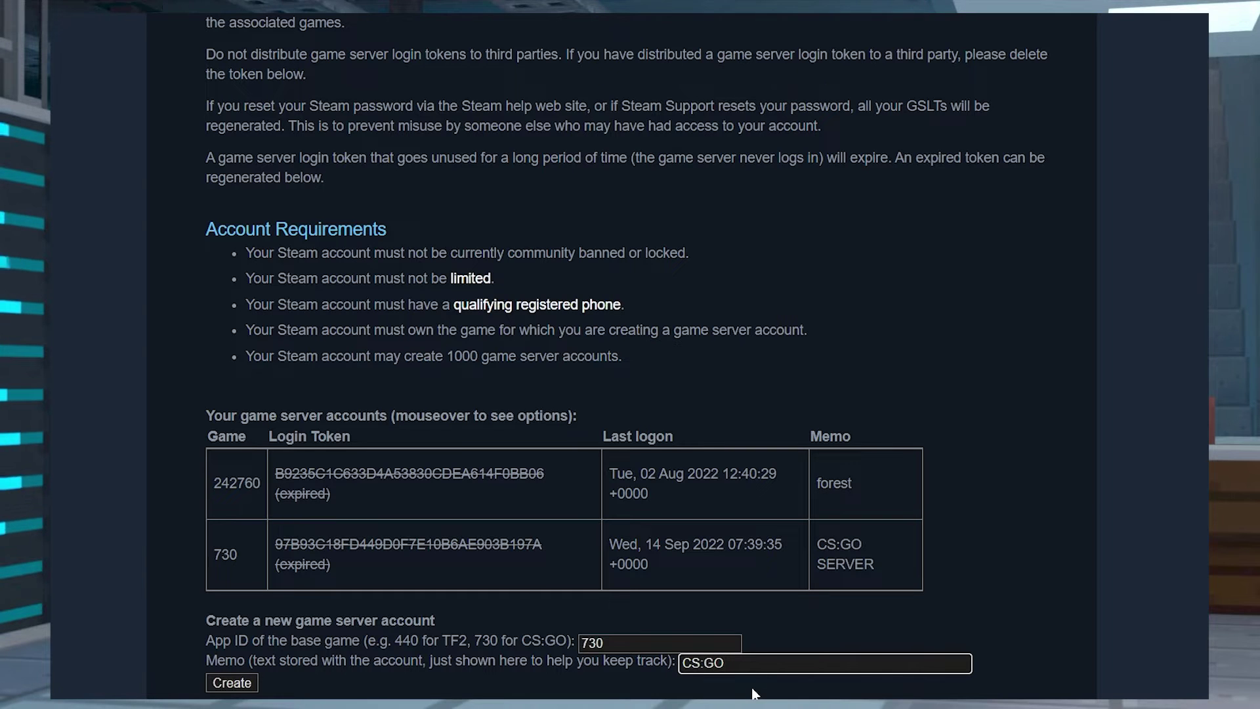
click(250, 683)
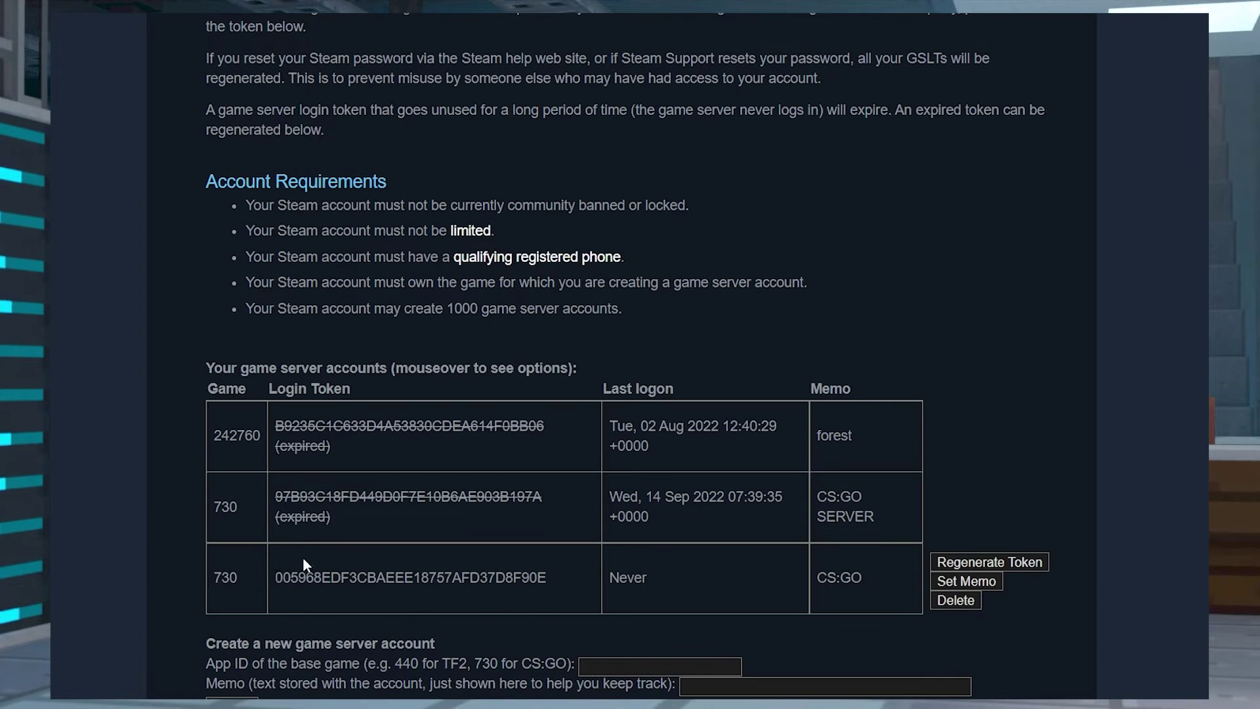
drag(275, 578, 551, 595)
key(ctrl+c)
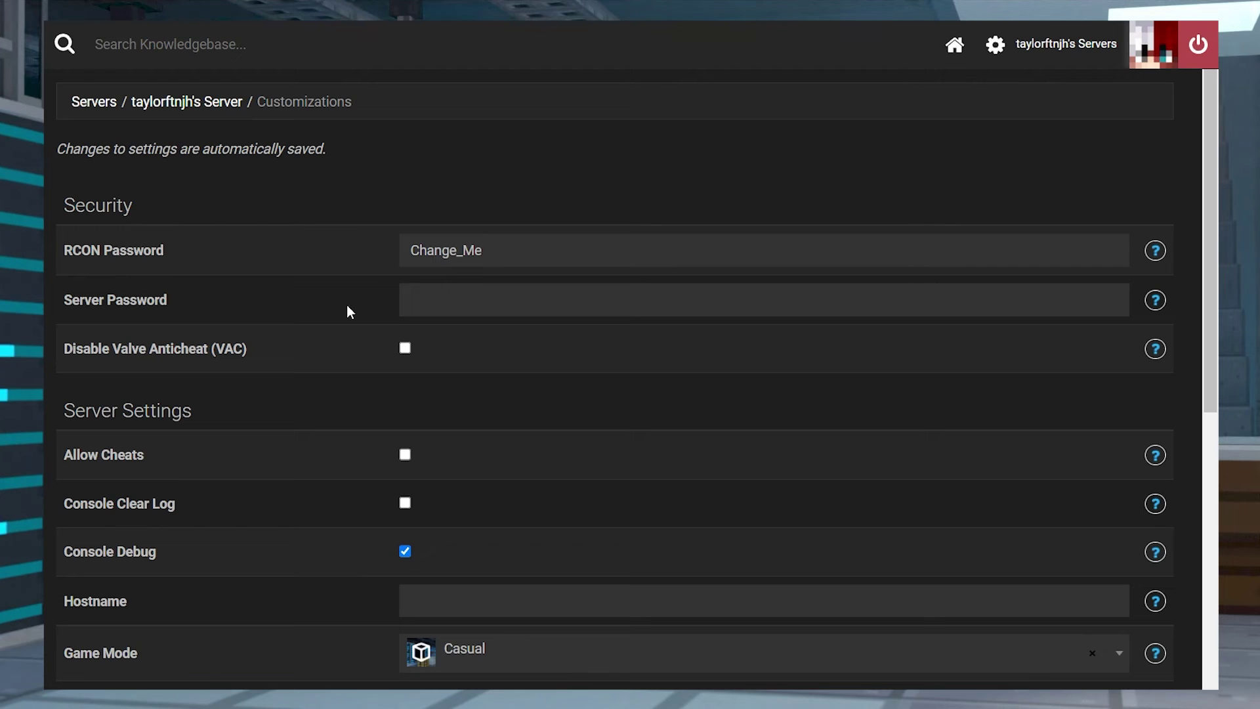
scroll(343, 311, down, 3)
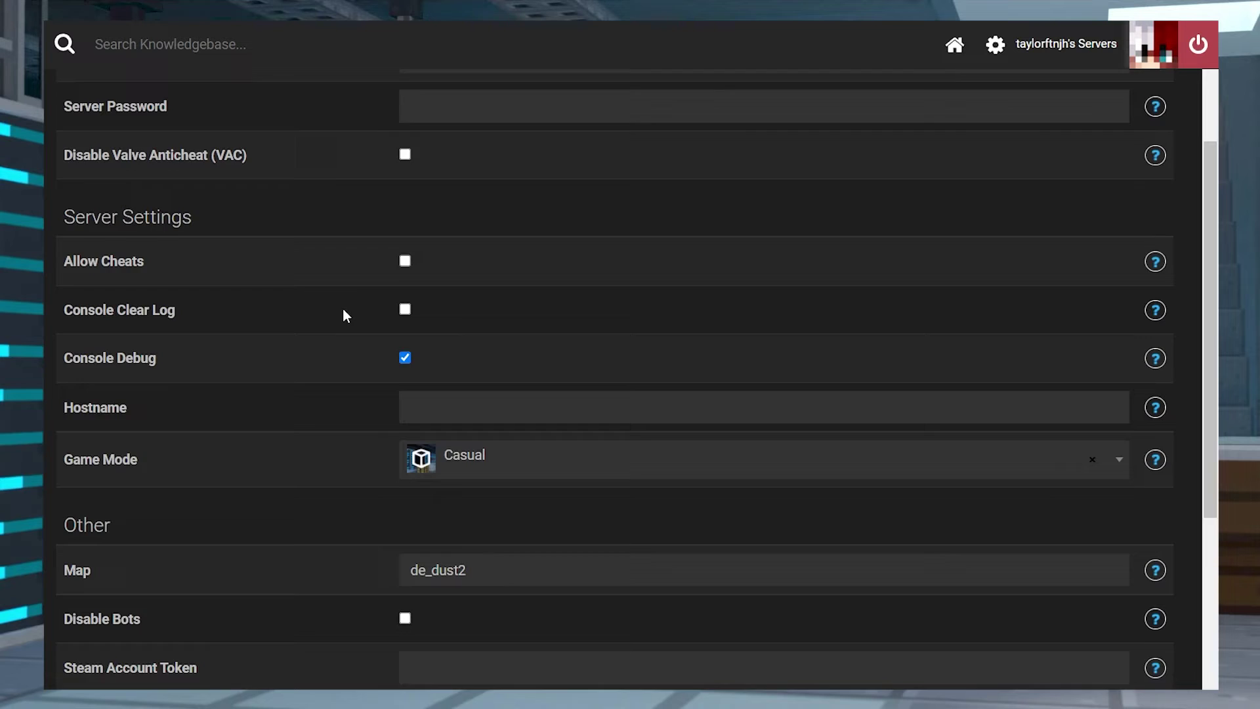
scroll(343, 315, down, 1)
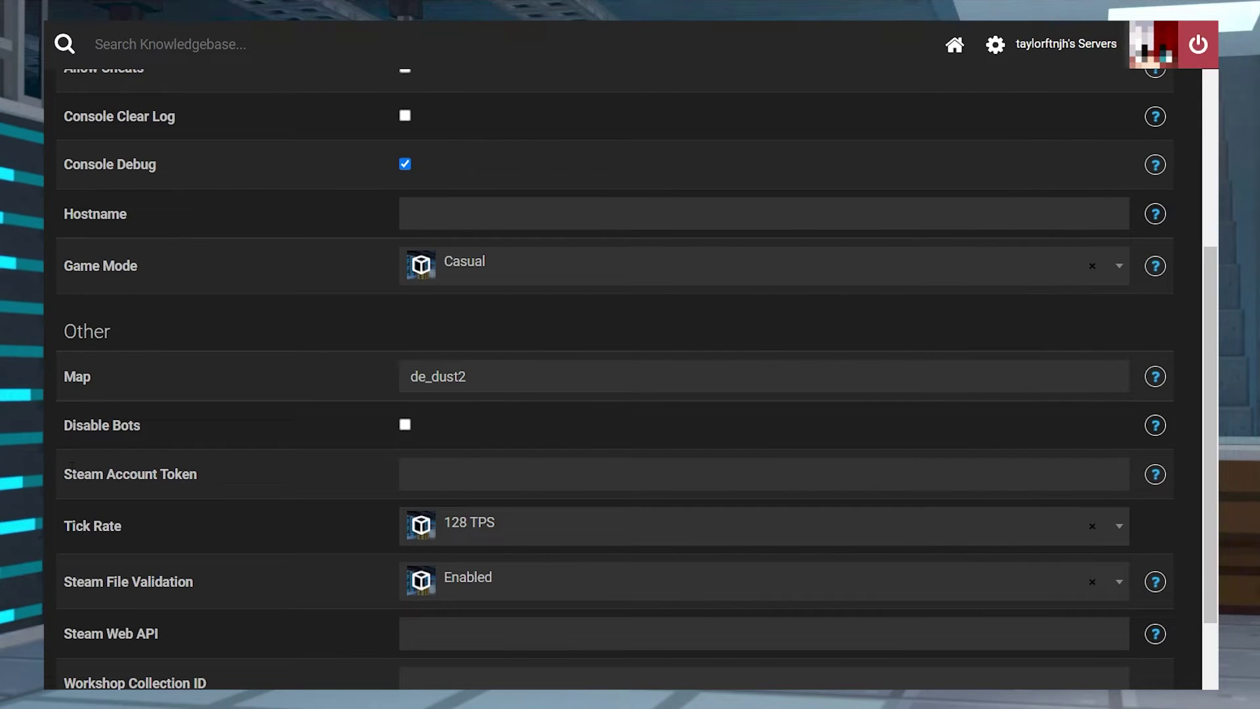
- Paste the login token into the Steam Account Token field, which saves automatically
drag(61, 475, 208, 483)
click(483, 478)
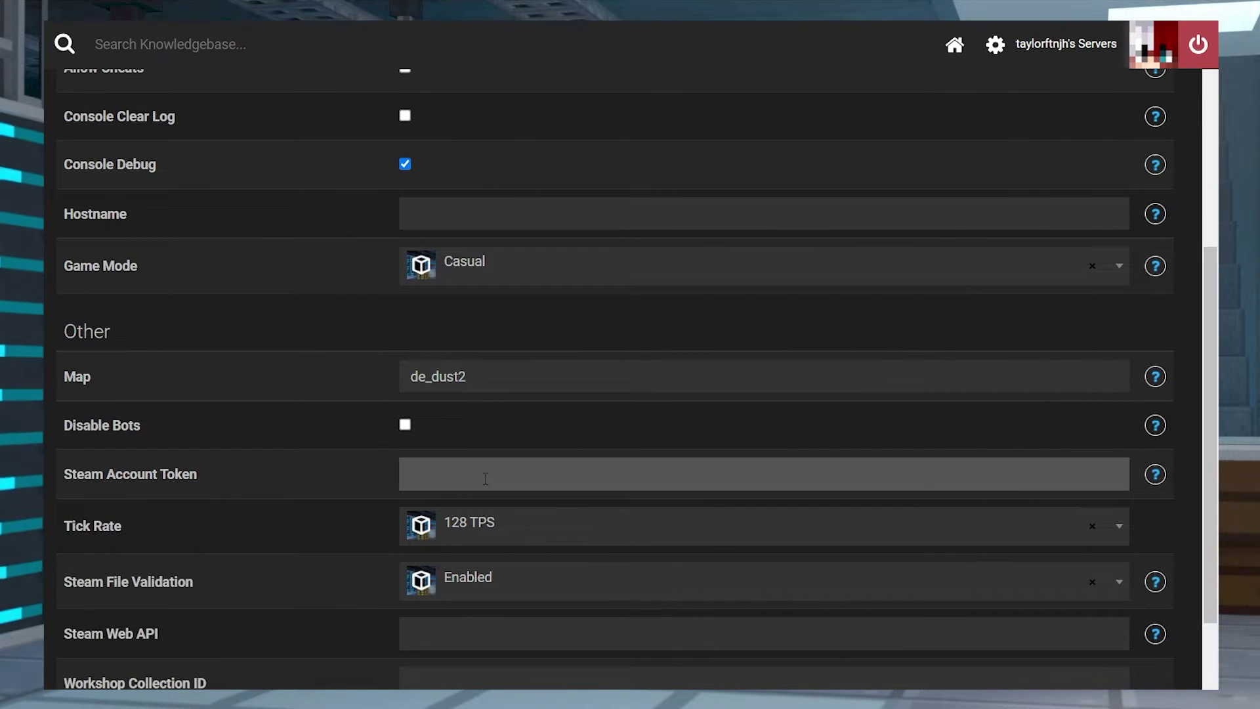
key(ctrl+v)
scroll(346, 354, up, 4)
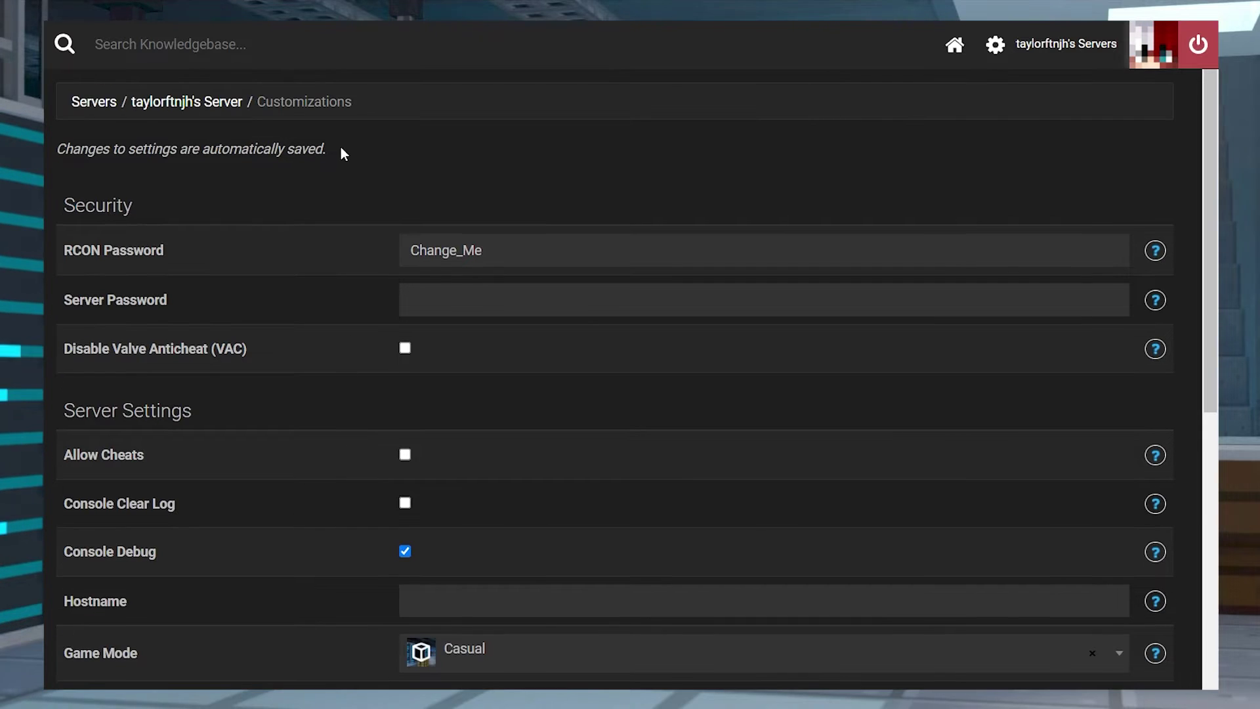
drag(52, 163, 330, 150)
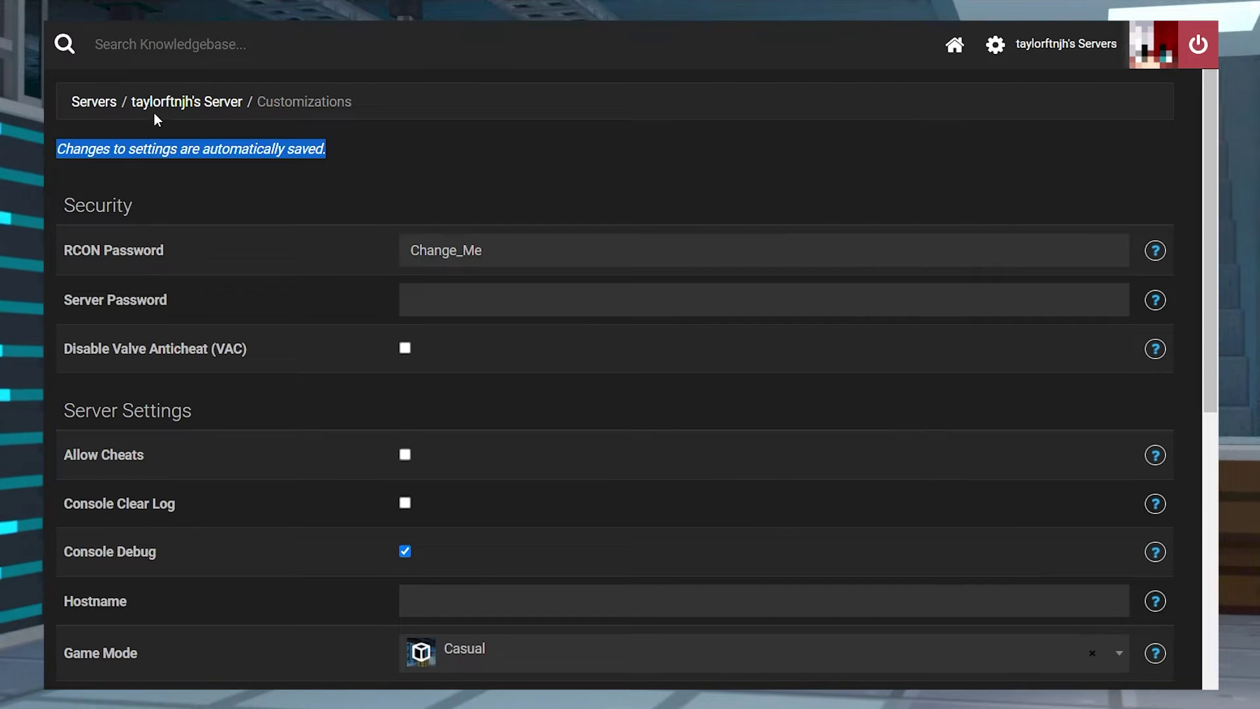
- Return to the server overview and restart the server to apply the token
click(183, 103)
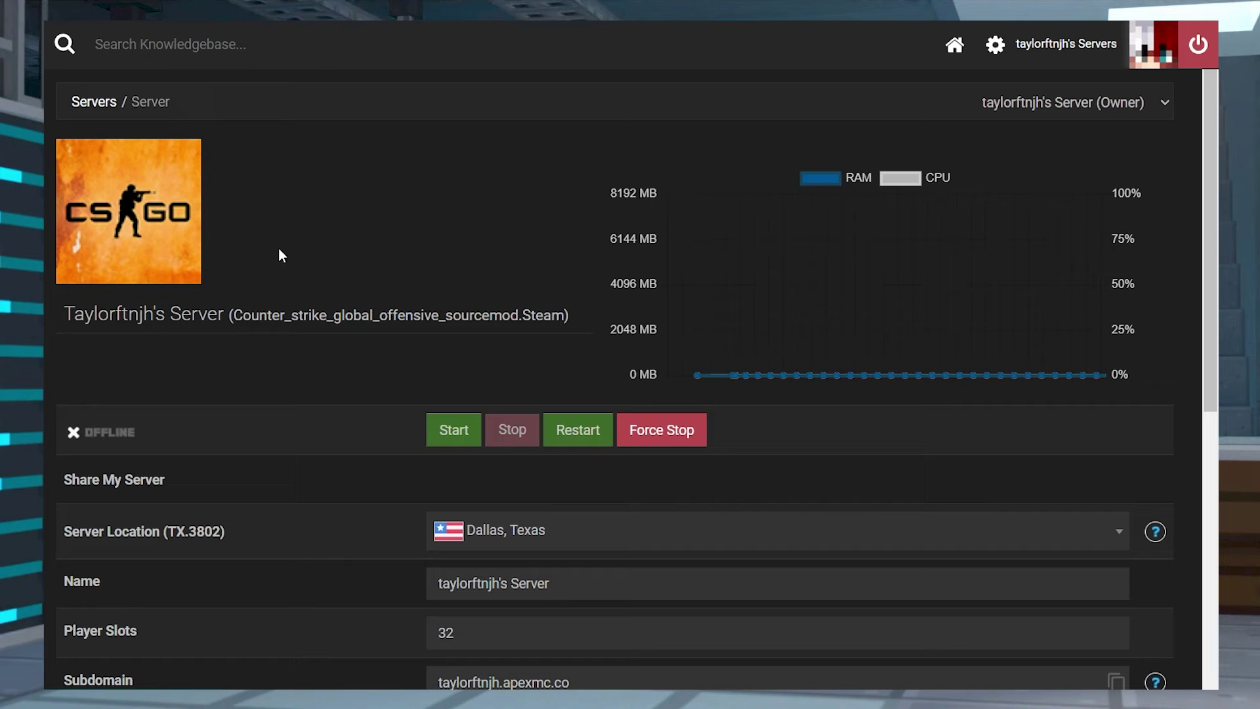
click(601, 430)
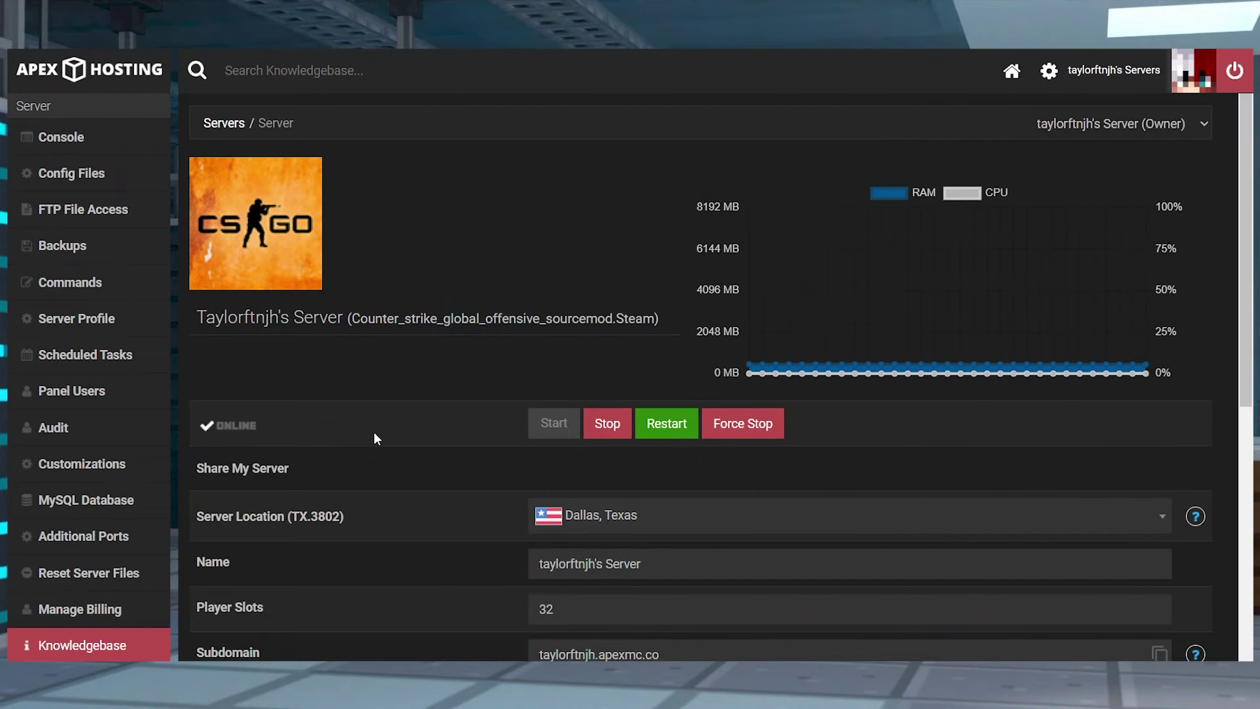
scroll(374, 439, down, 3)
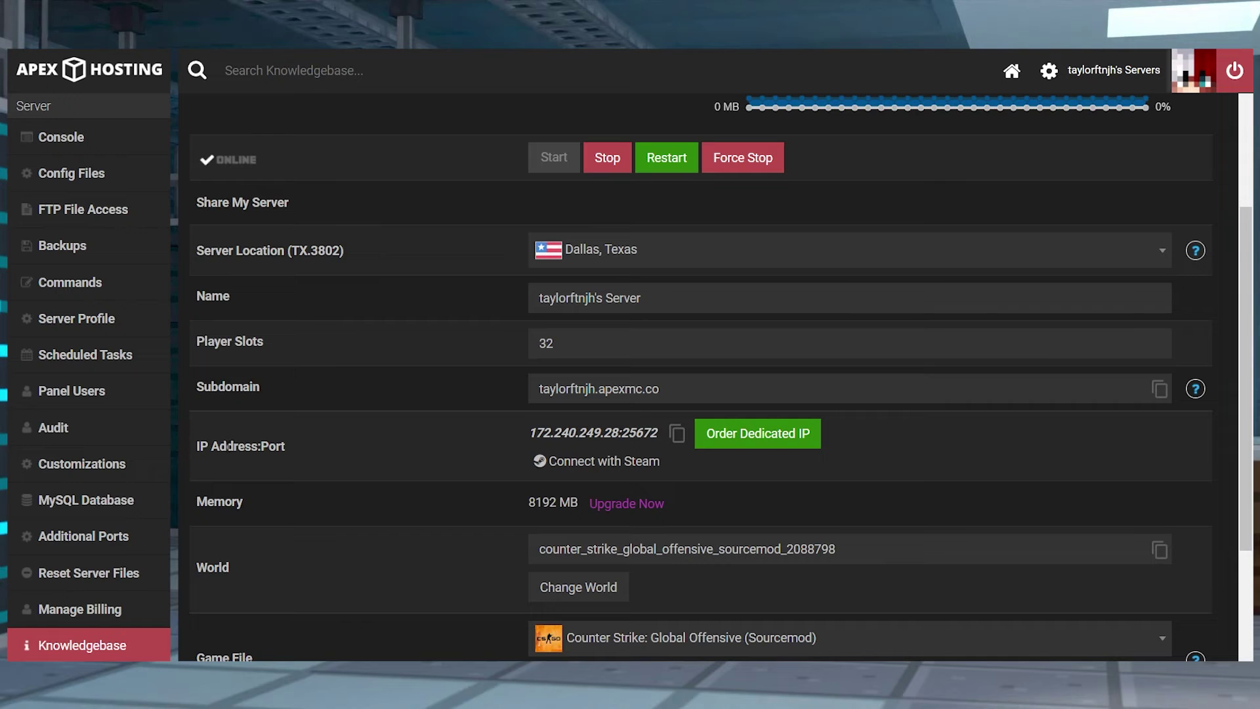
- Copy the server's IP address and port 172.240.249.28:25672
drag(195, 449, 284, 452)
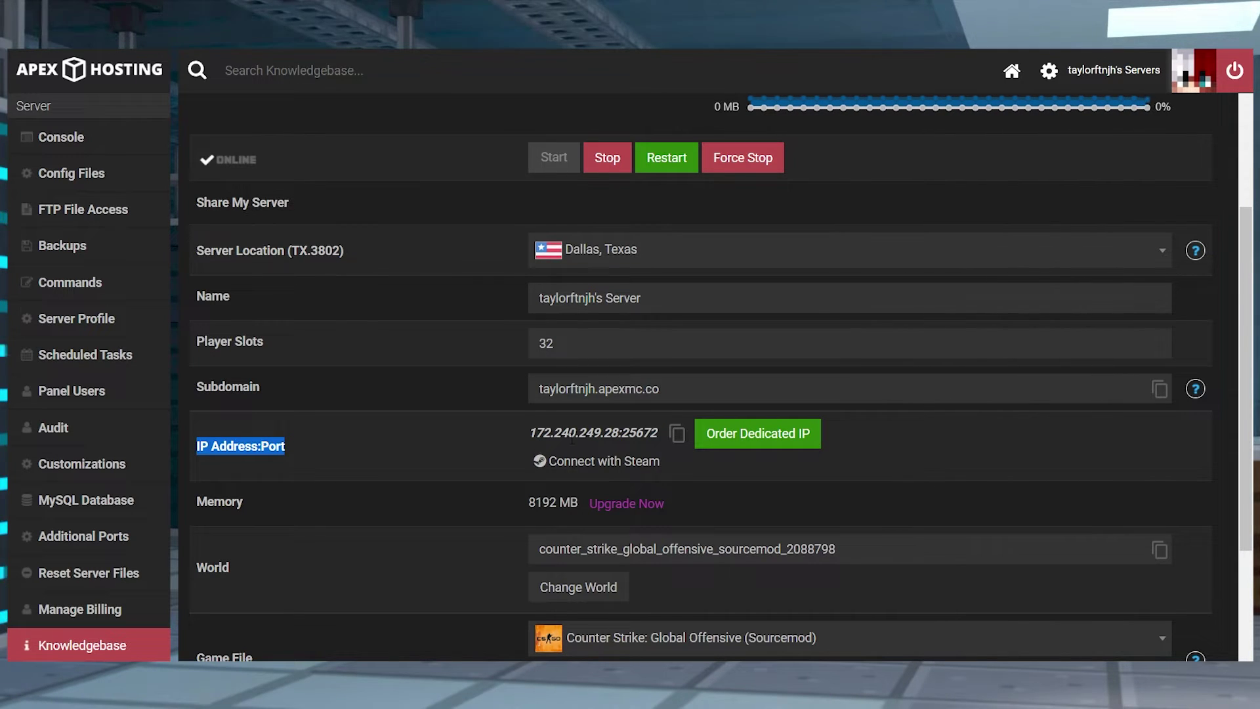
click(679, 442)
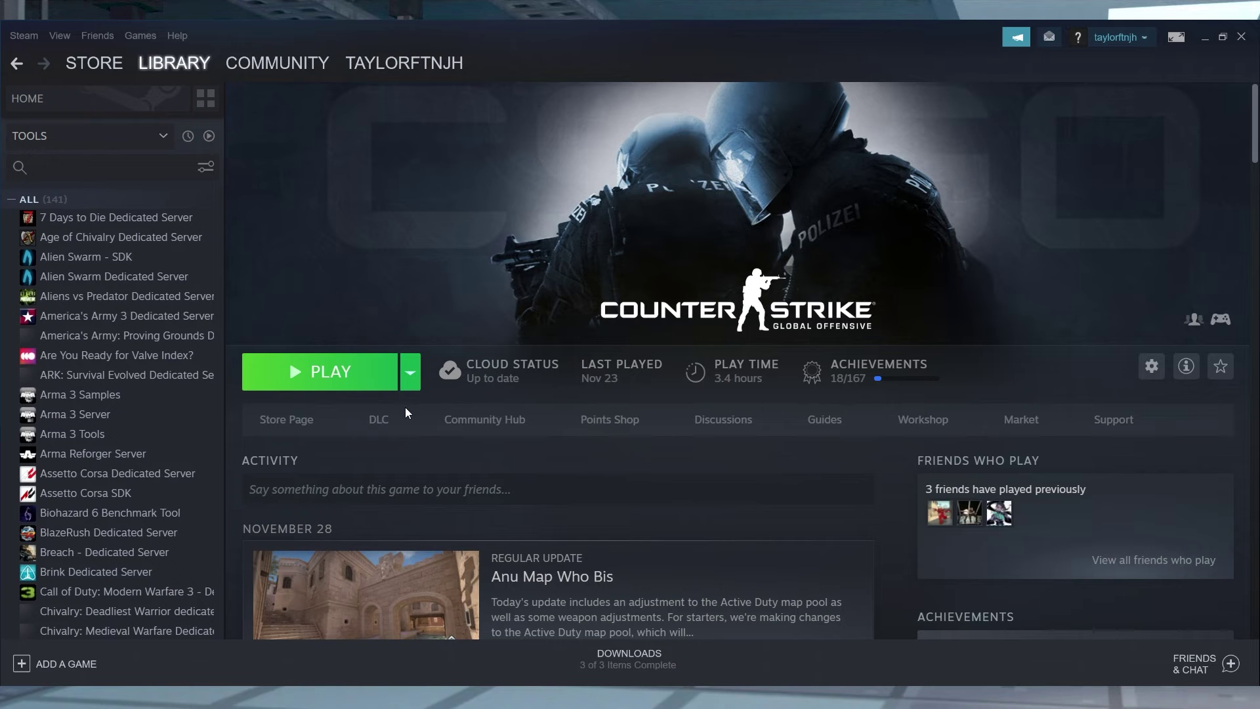
- Launch CS:GO from Steam and switch the play mode to Community Server Browser
click(312, 382)
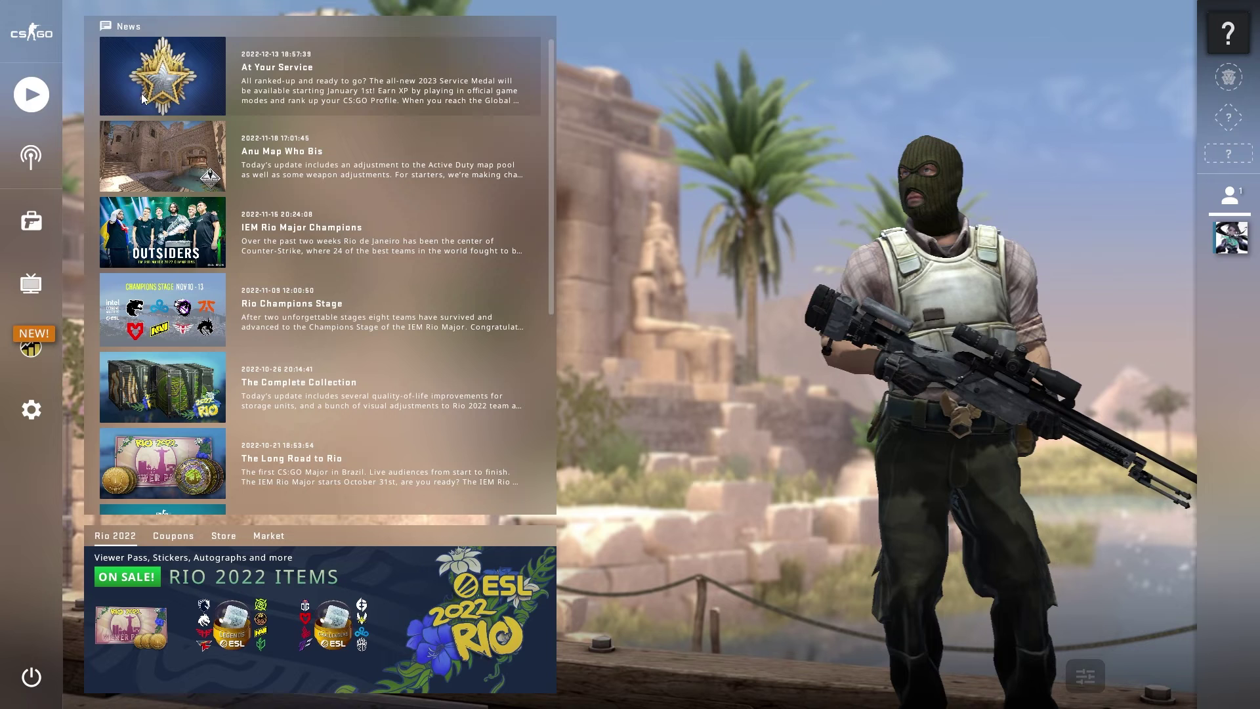
click(36, 95)
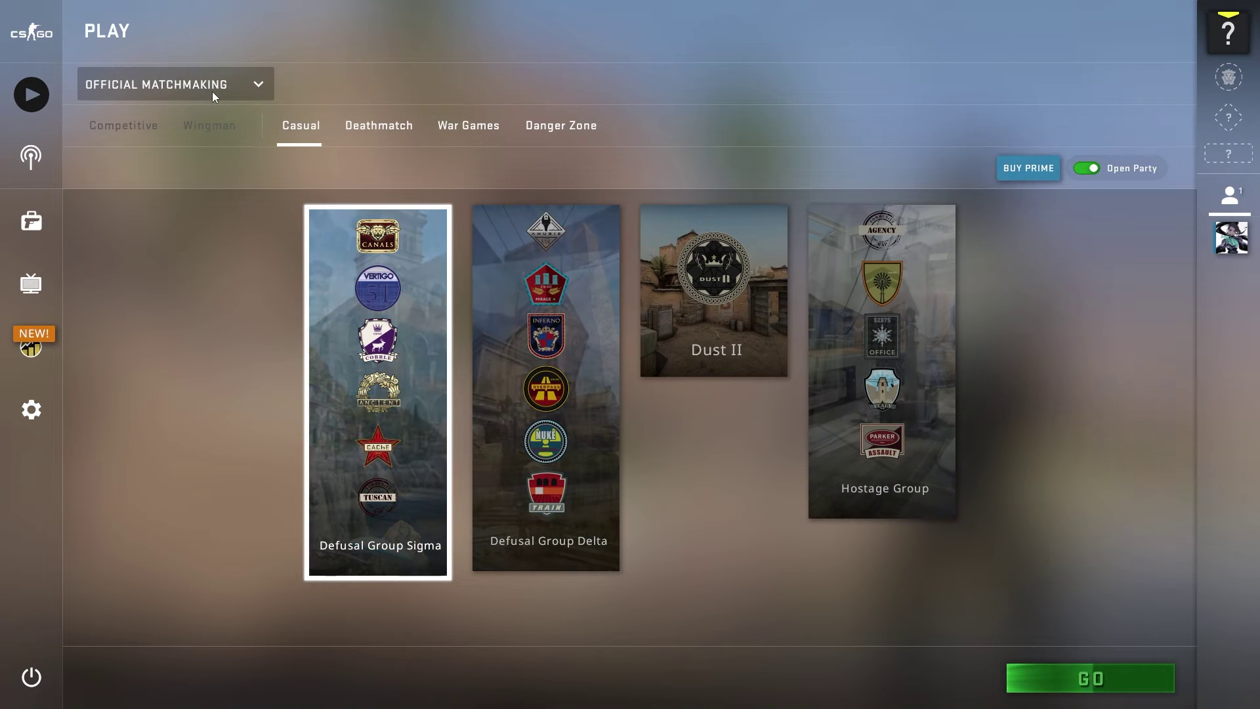
click(244, 91)
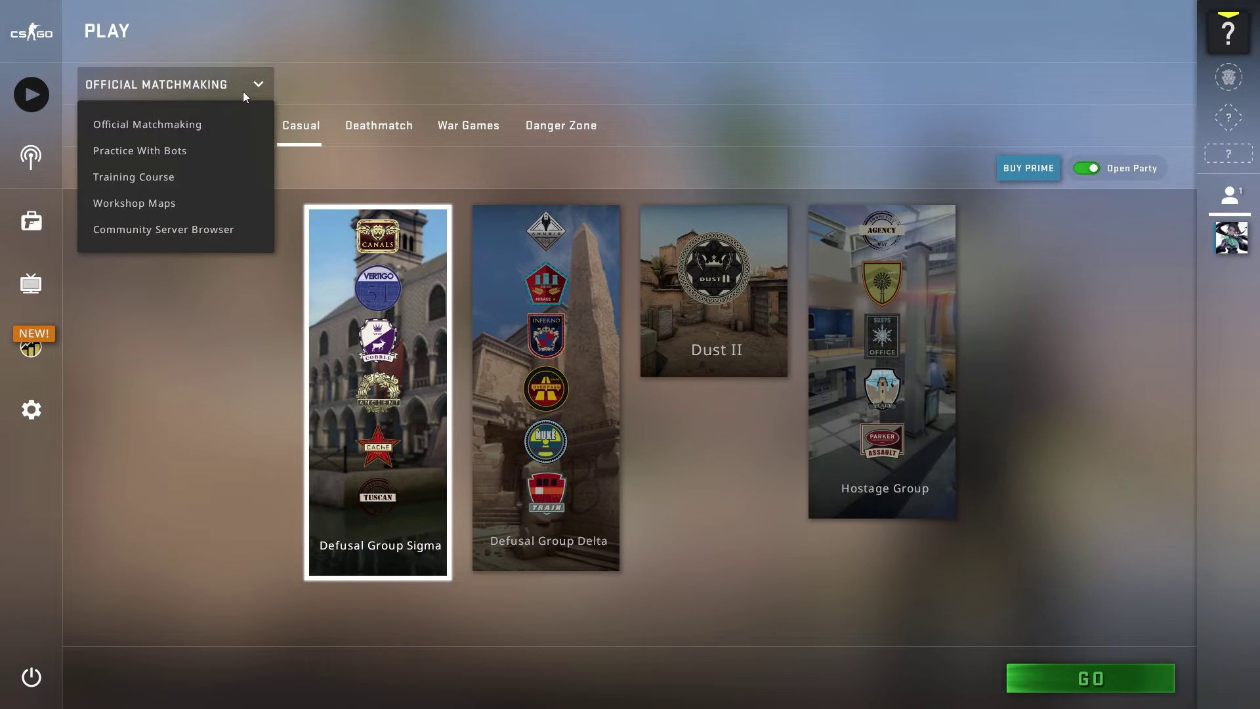
click(188, 236)
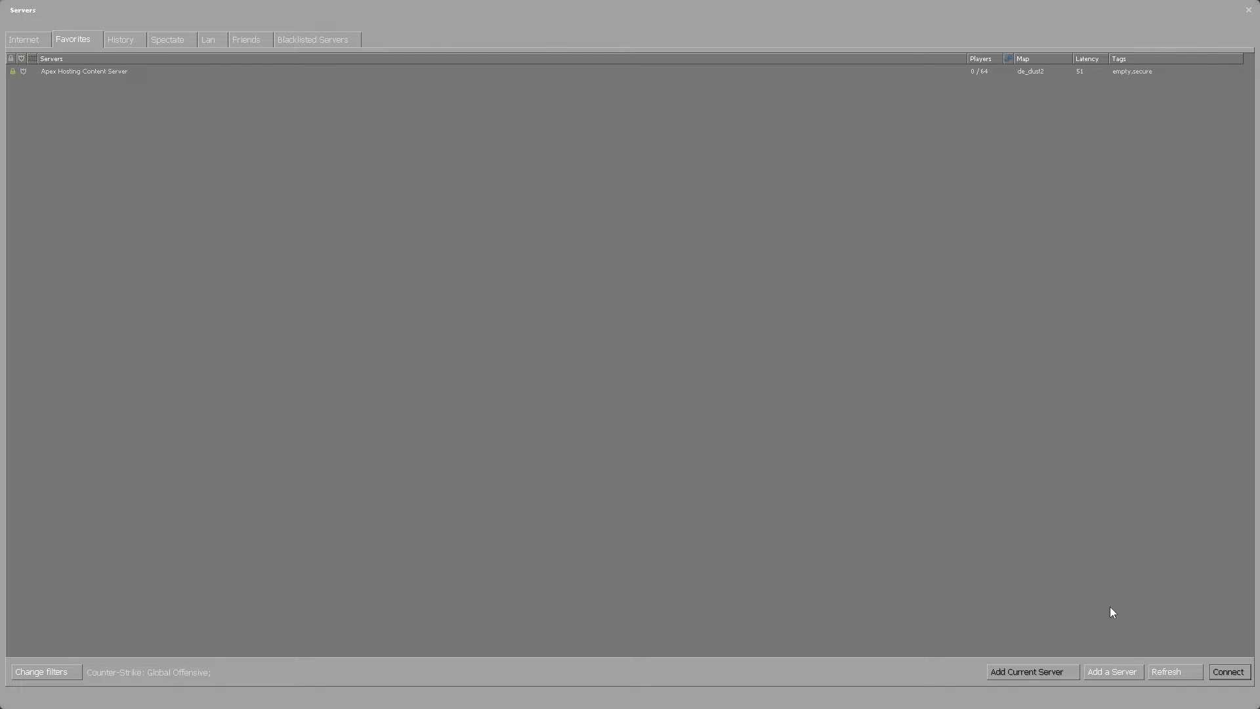
- Add 172.240.249.28:25672 to favourite servers and select the new Apex Hosting server
click(1129, 676)
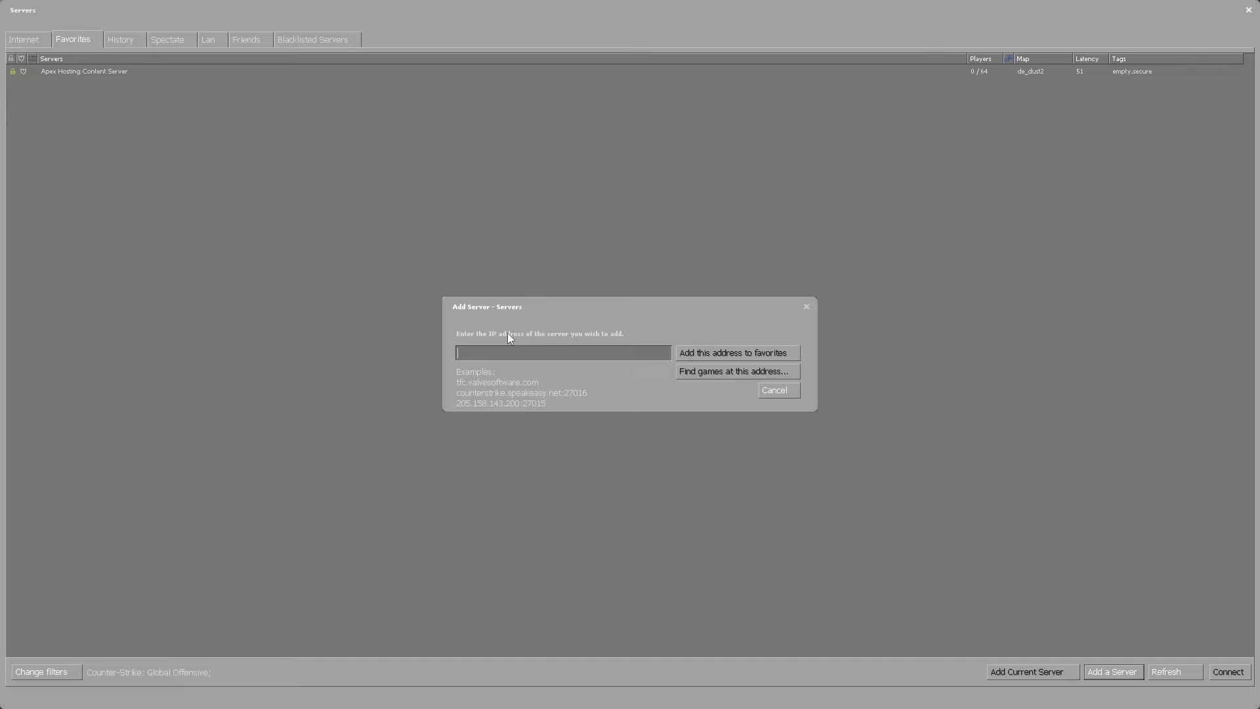
text(172.240.249.28:25672)
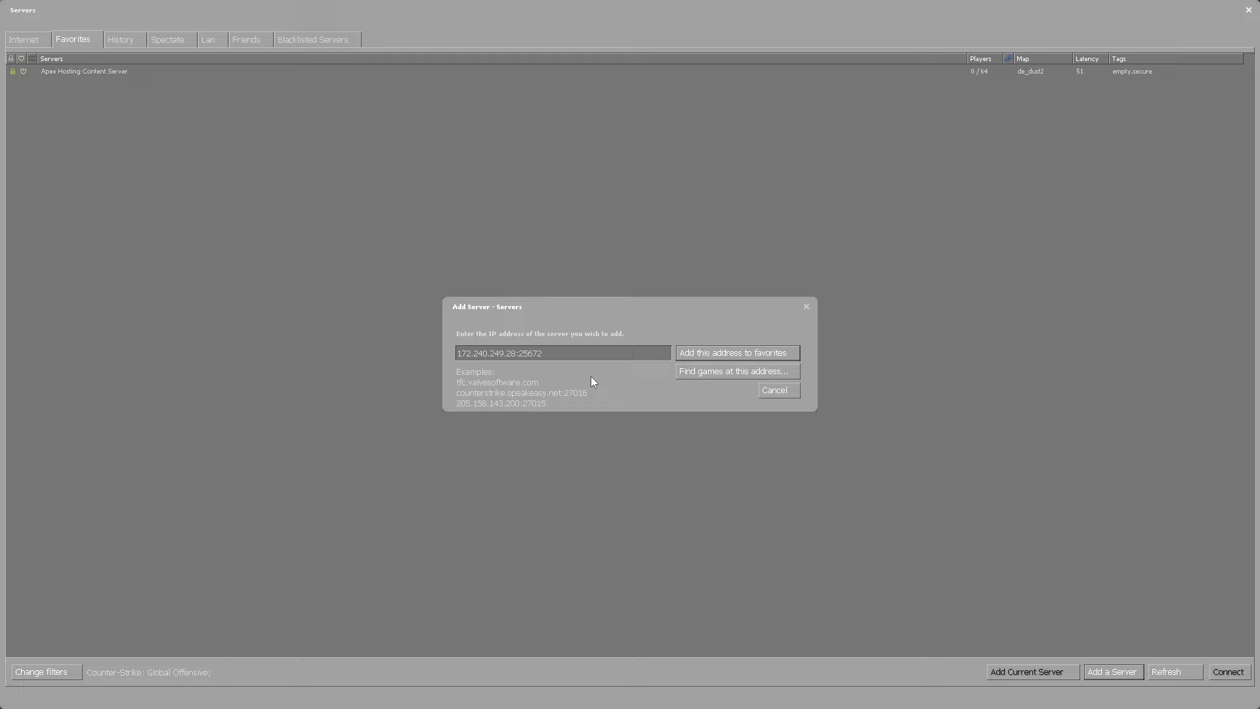
click(698, 357)
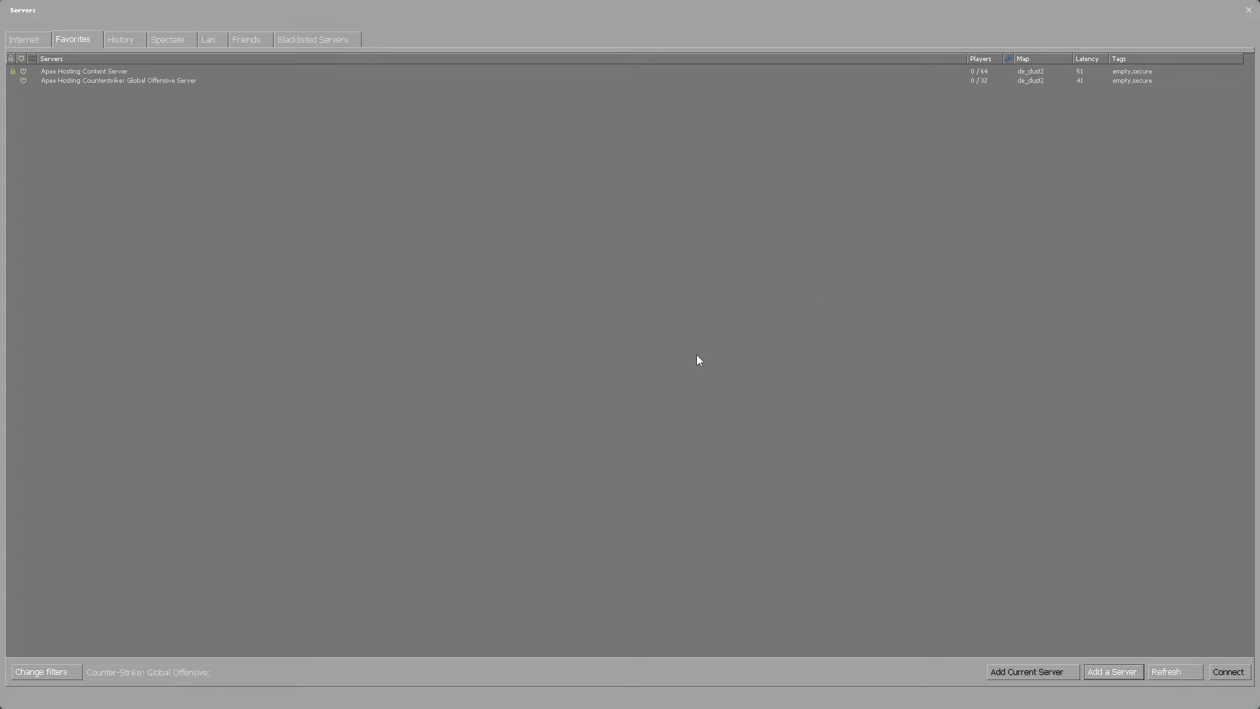
click(91, 81)
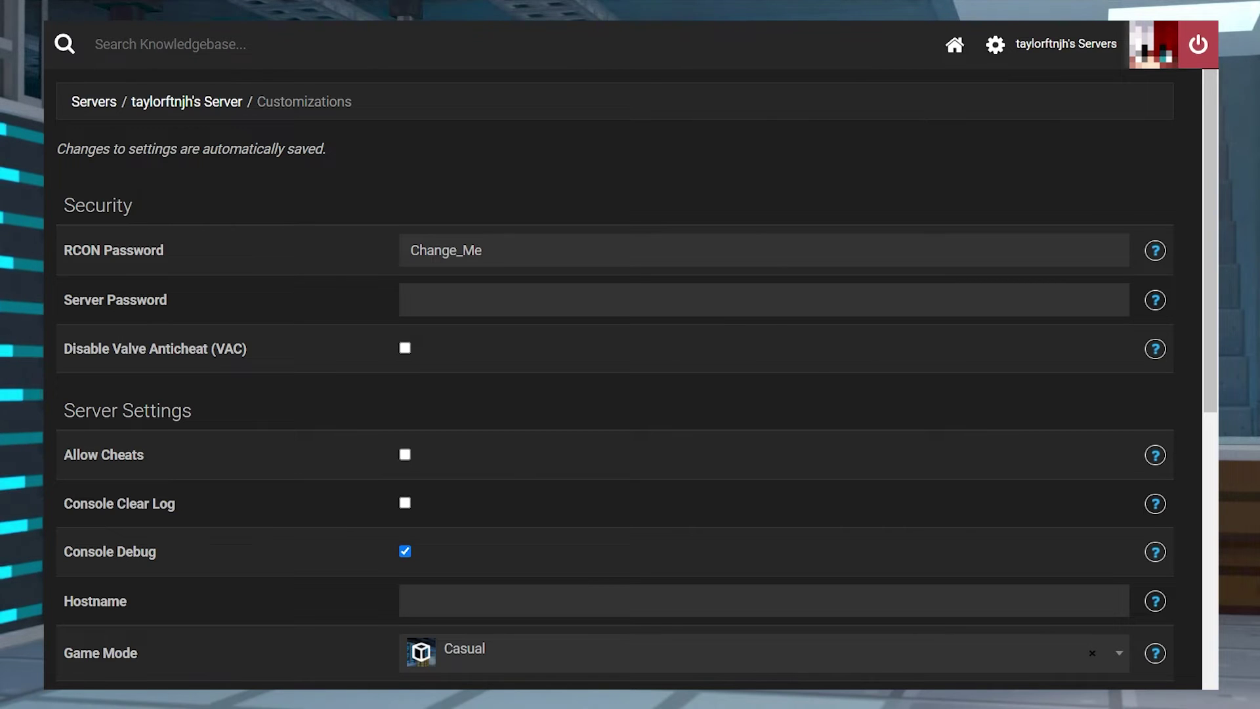
triple_click(84, 147)
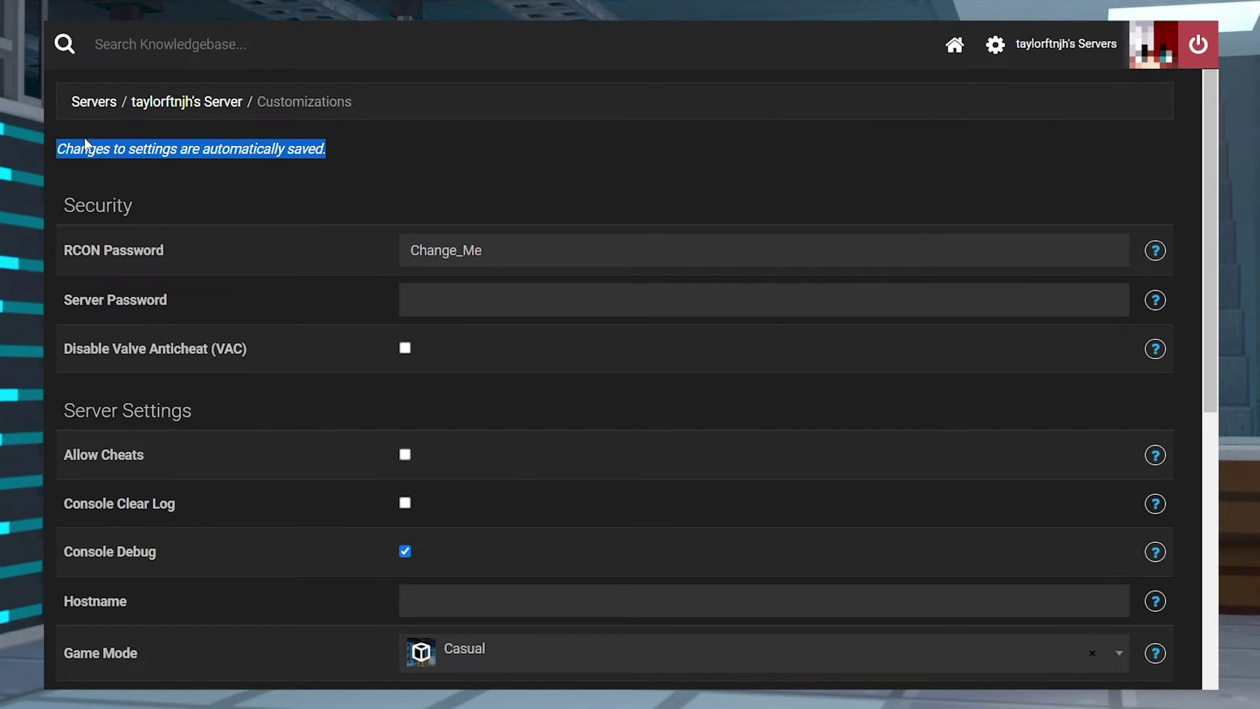
click(164, 110)
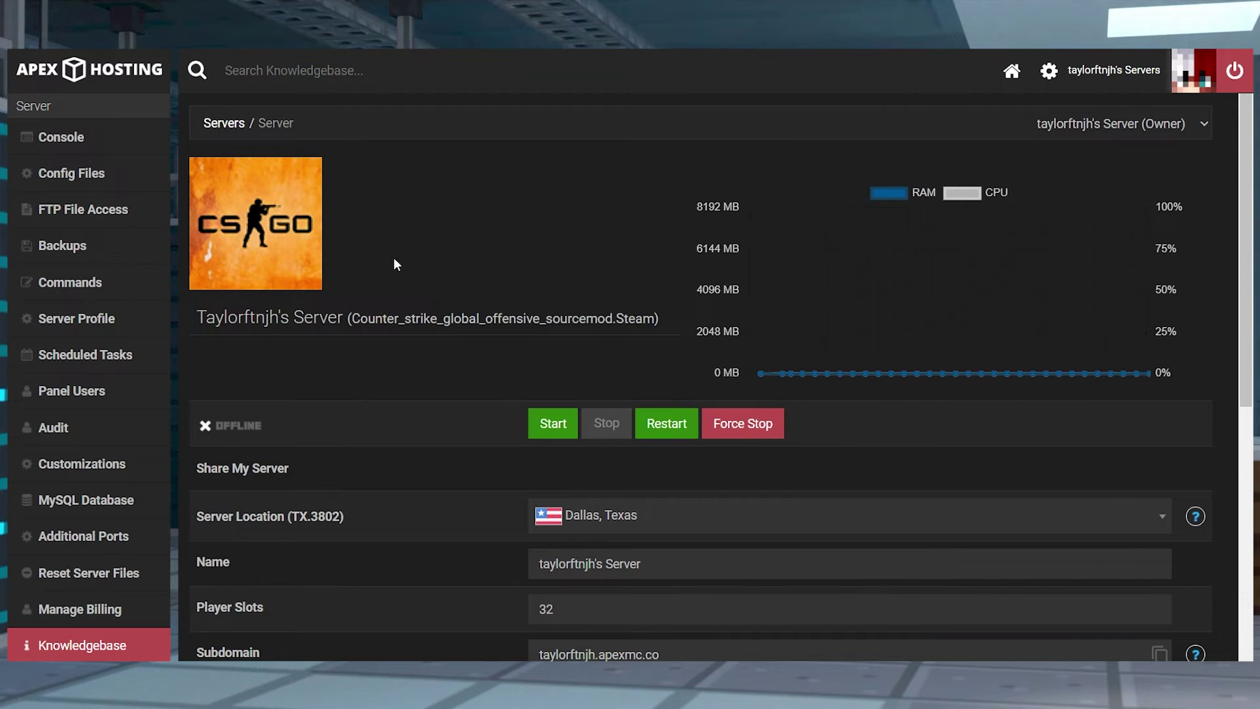
click(686, 421)
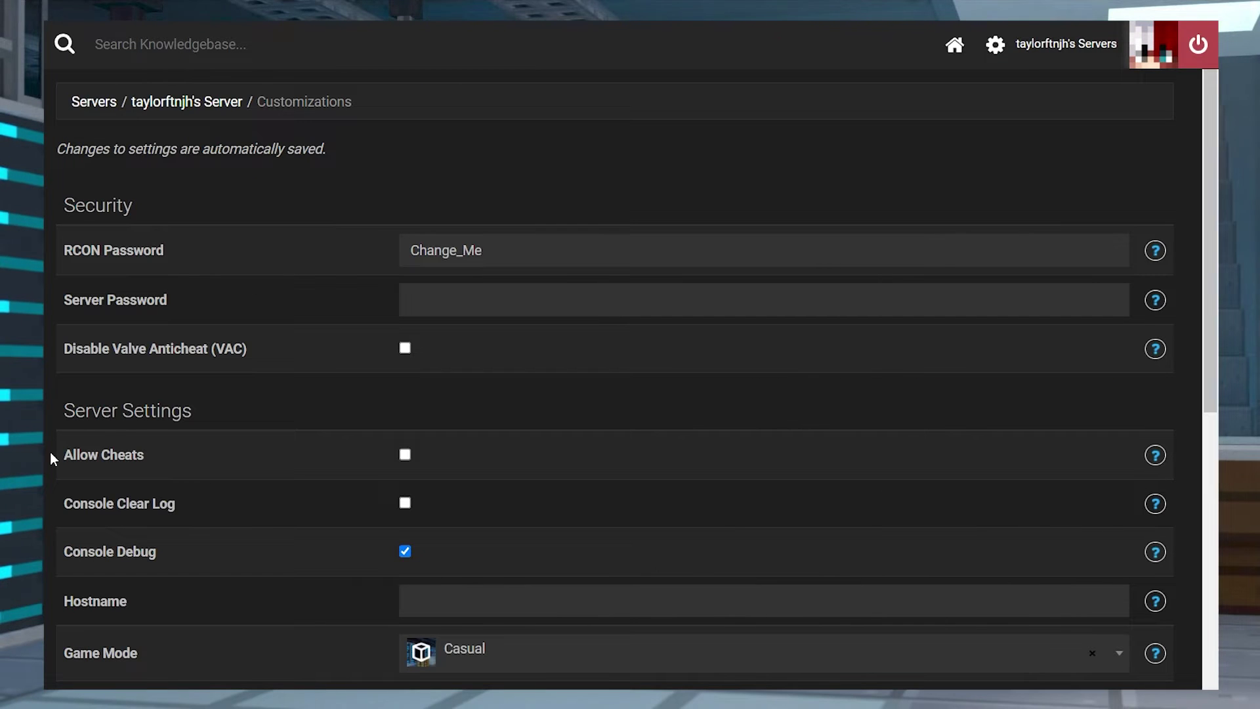
- Set the Hostname under Server Settings to My CS:GO Server
drag(198, 414, 67, 428)
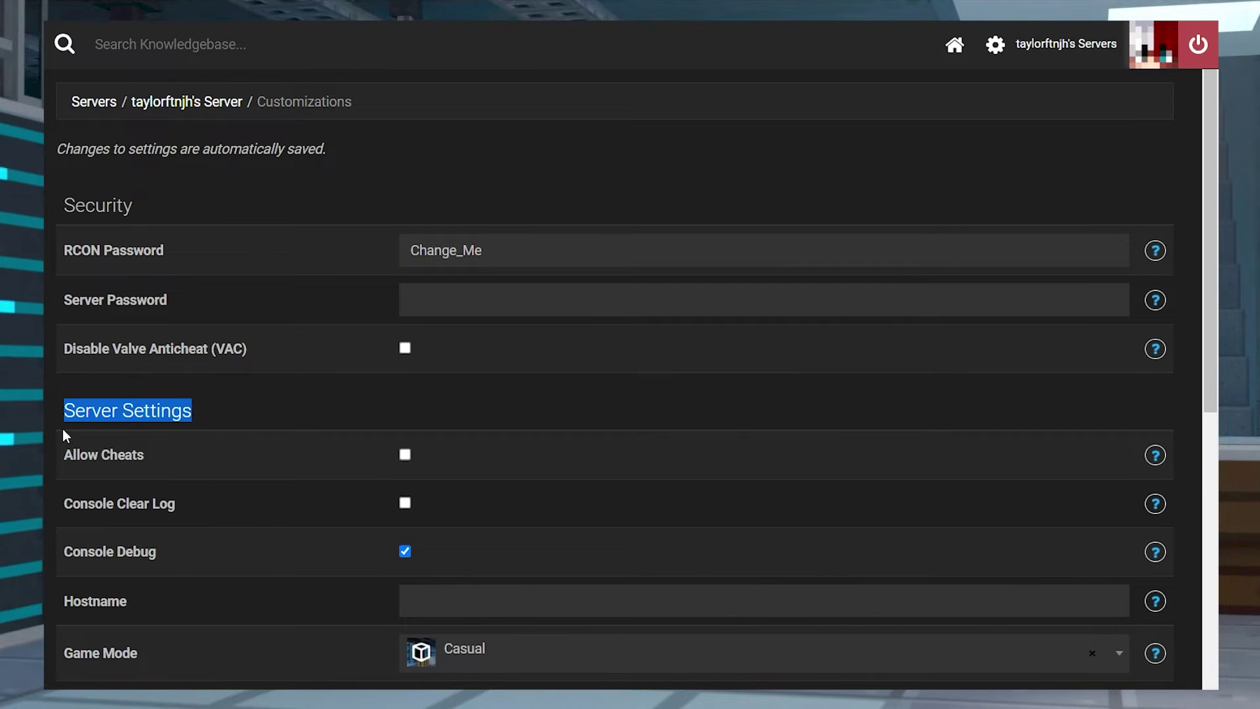
drag(133, 599, 63, 610)
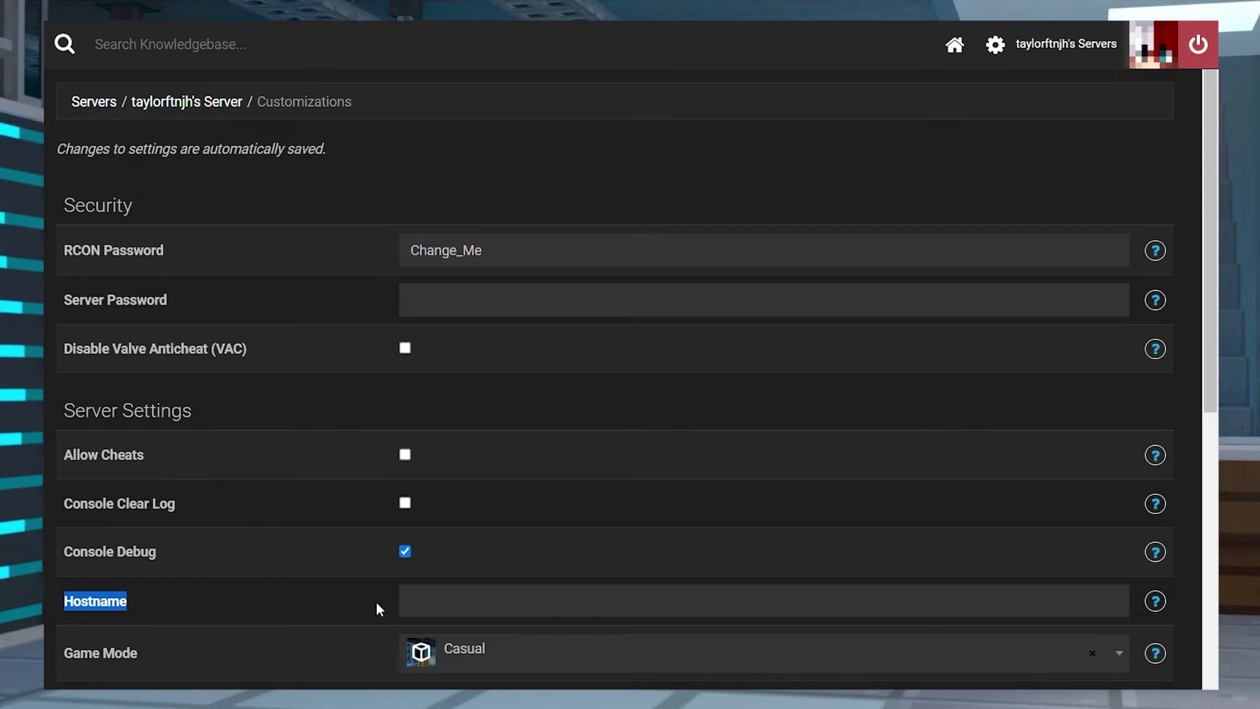
click(445, 599)
text(My CS)
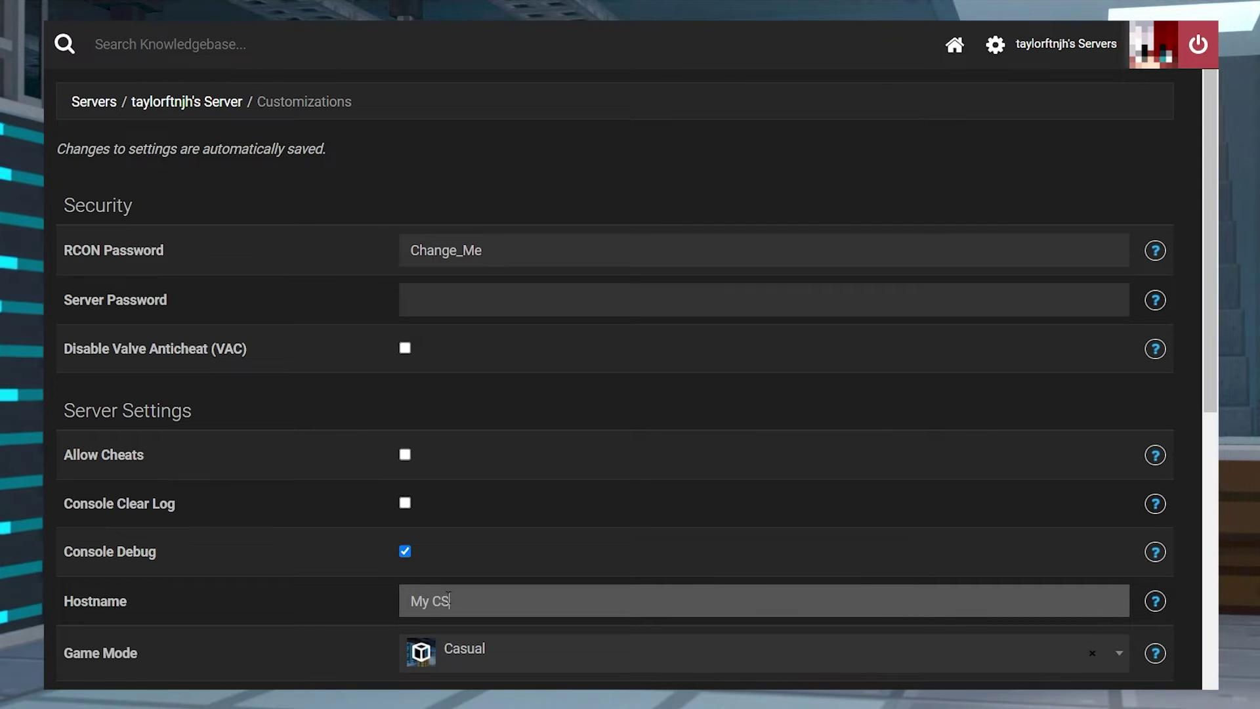
text(:GO Server)
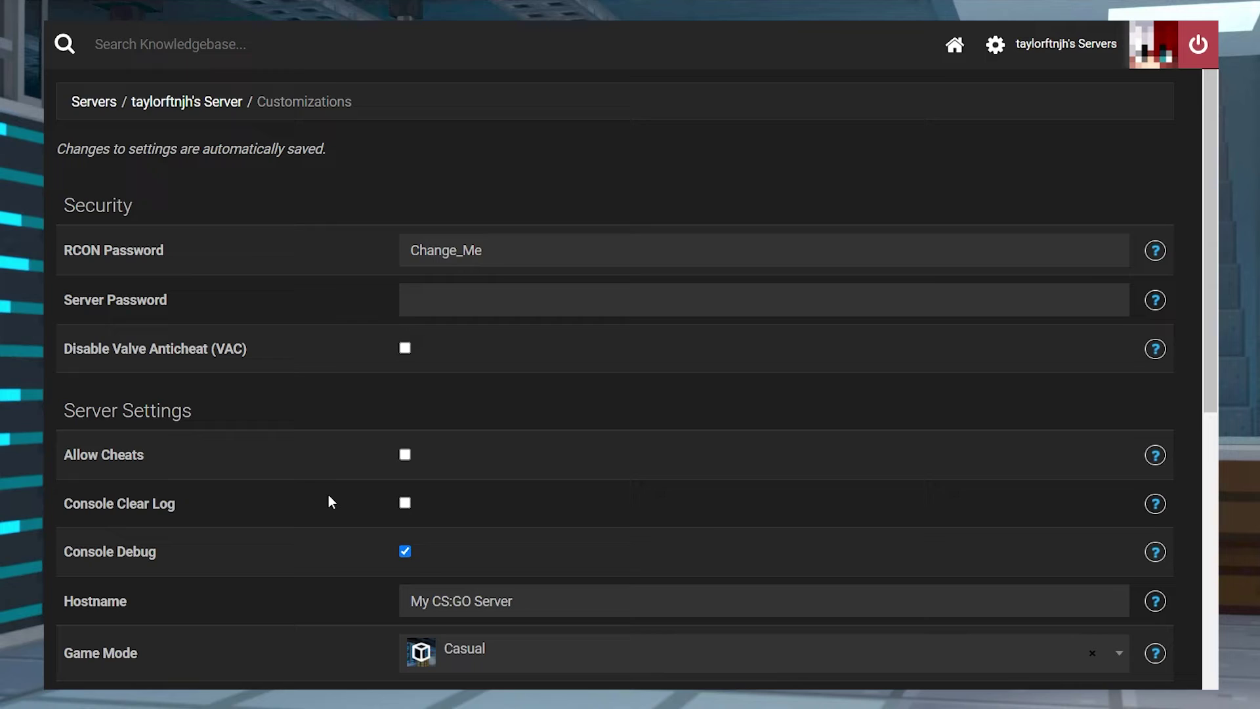
scroll(200, 399, down, 4)
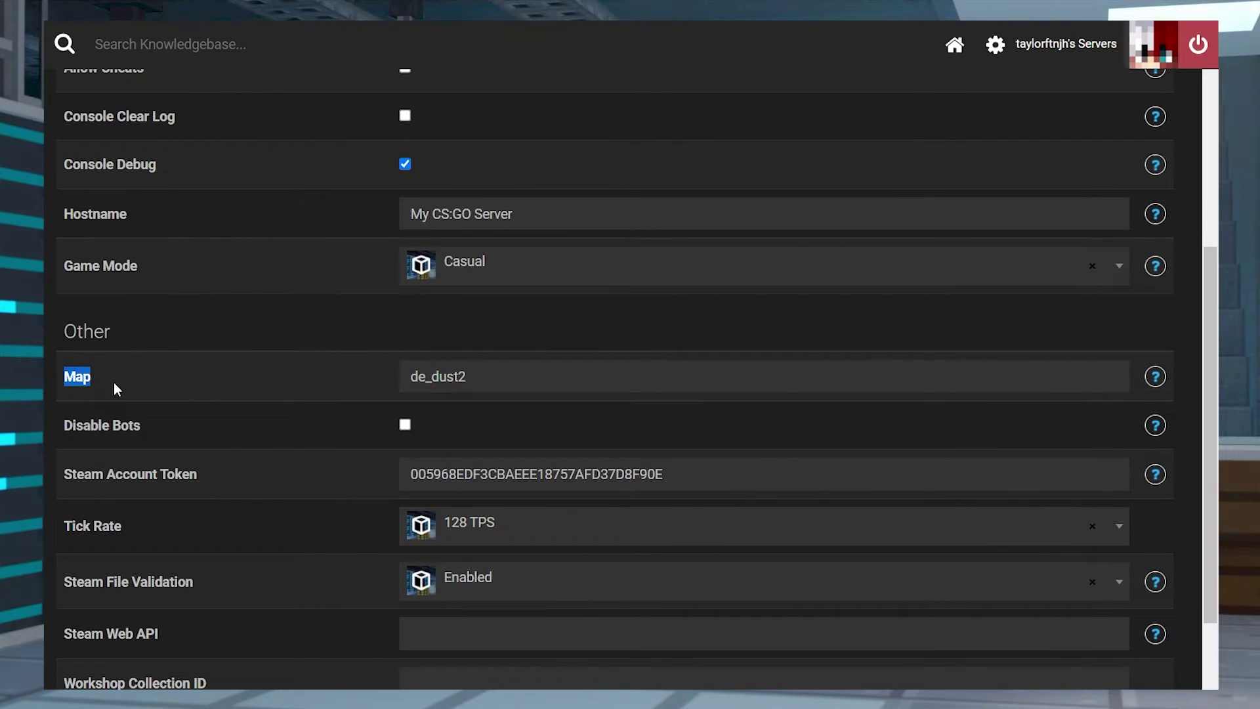
- Replace the Map value de_dust2 with cs_italy, checking the internal map name in a reference table
double_click(509, 382)
text(cs_italy)
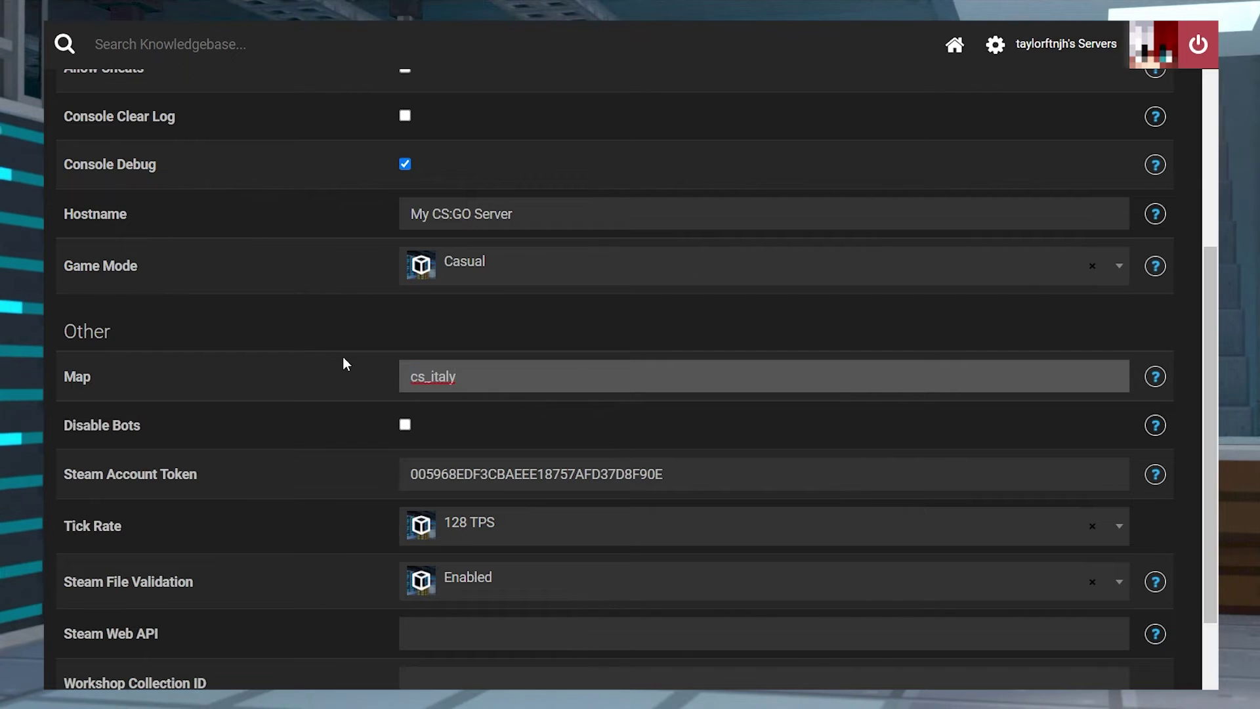
click(311, 390)
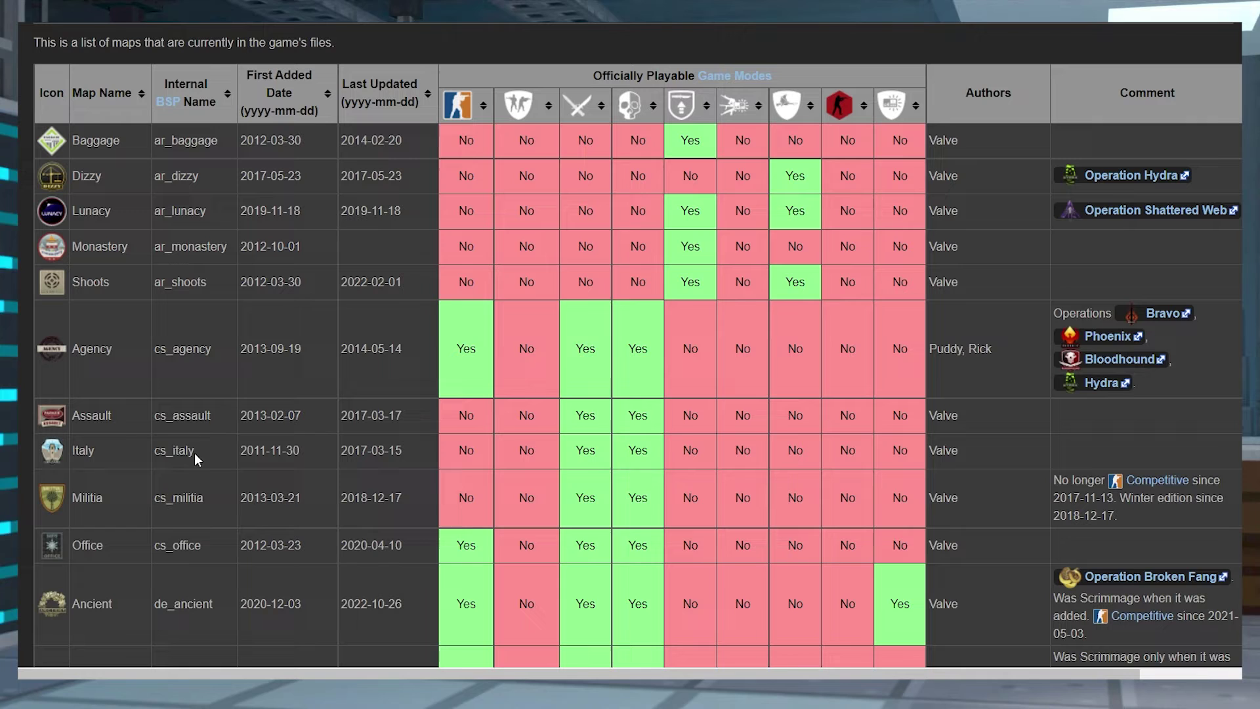
drag(196, 454, 163, 453)
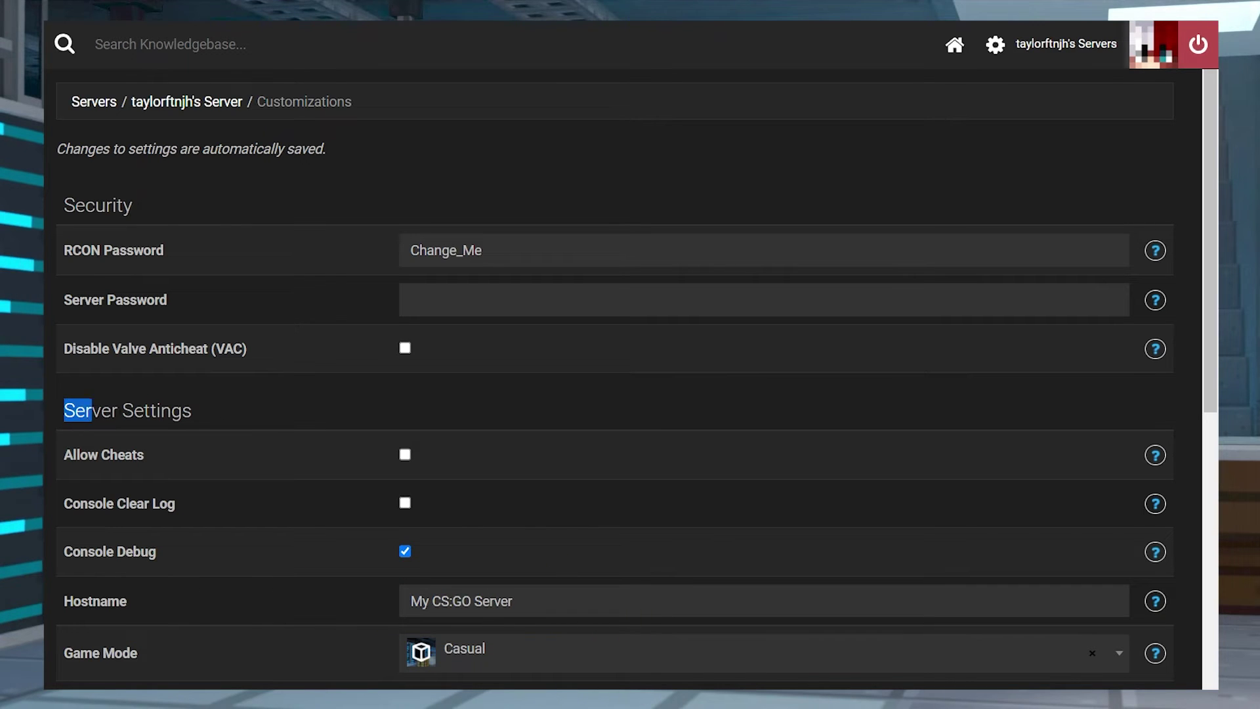
- Enable Allow Cheats, then restart the server from its overview so the setting applies
drag(92, 414, 201, 415)
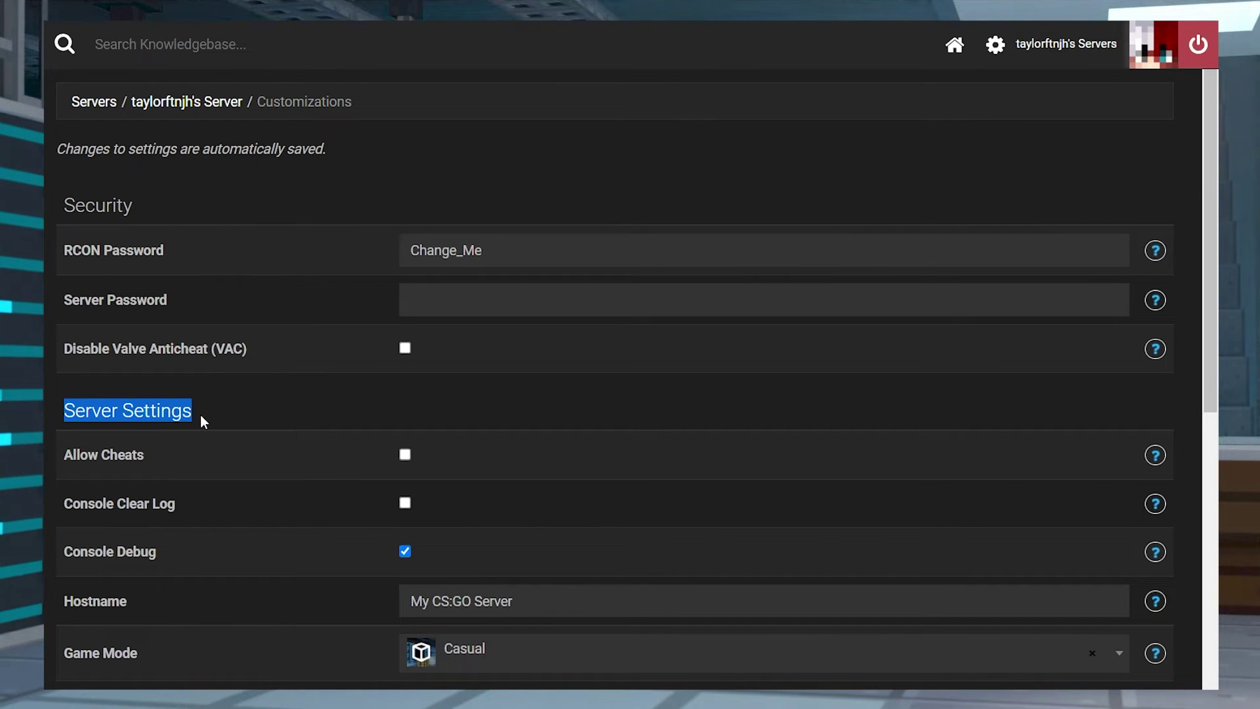
click(403, 455)
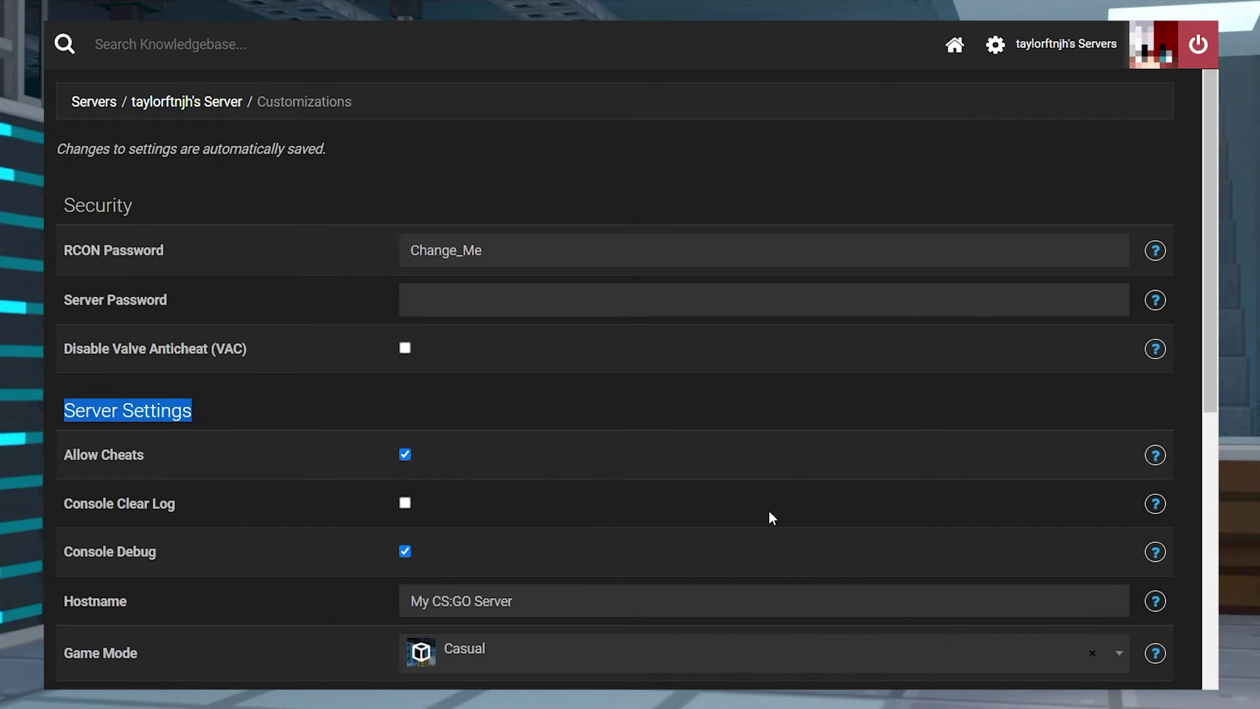
click(157, 108)
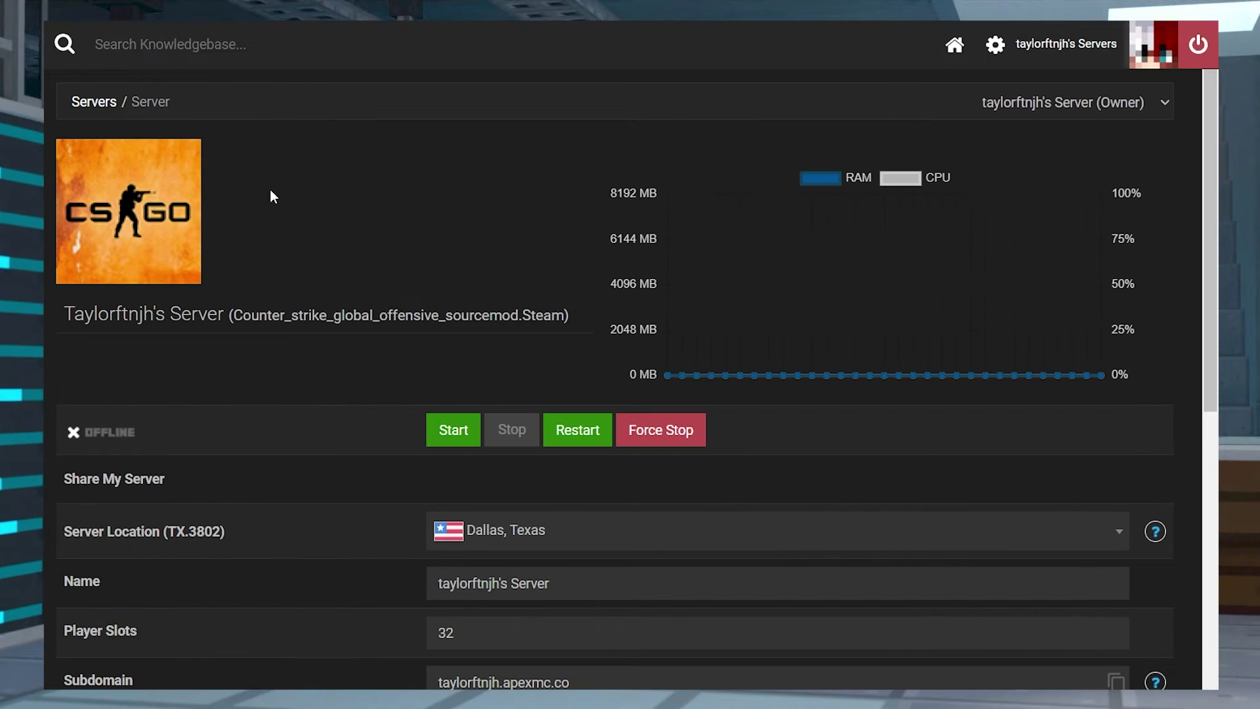
click(587, 429)
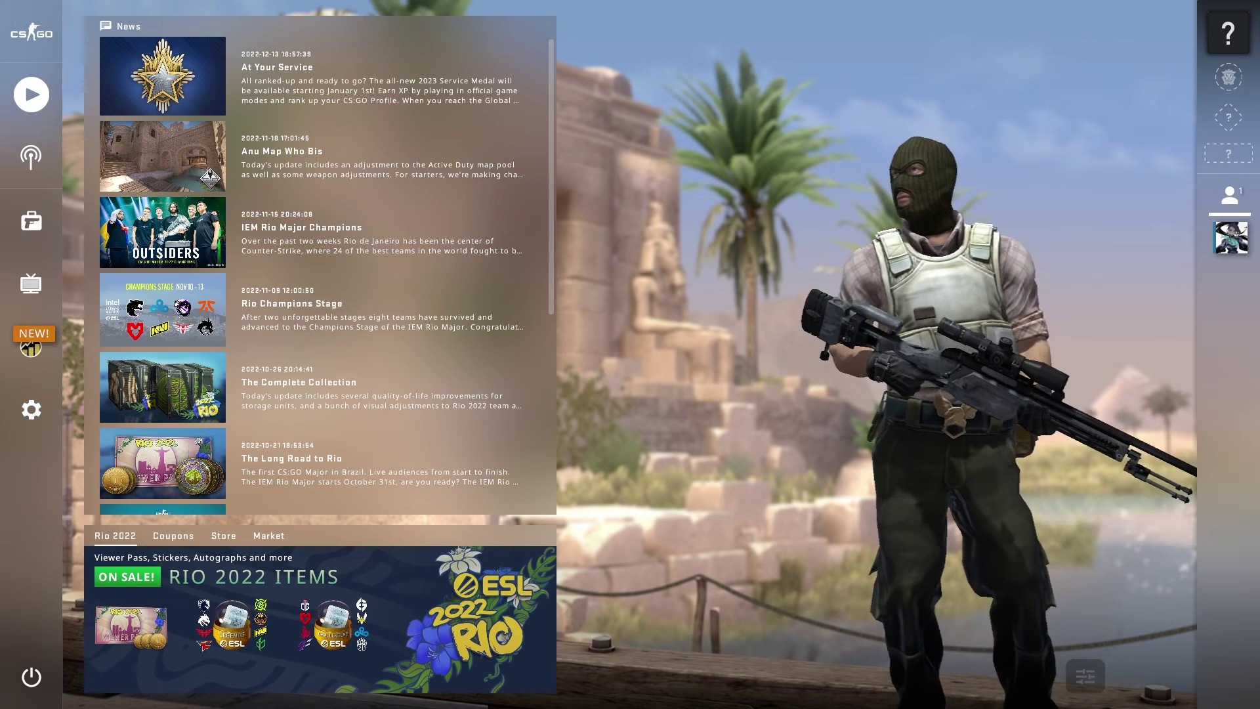
- Set Enable Developer Console to Yes in the Game settings and return to the match
click(44, 408)
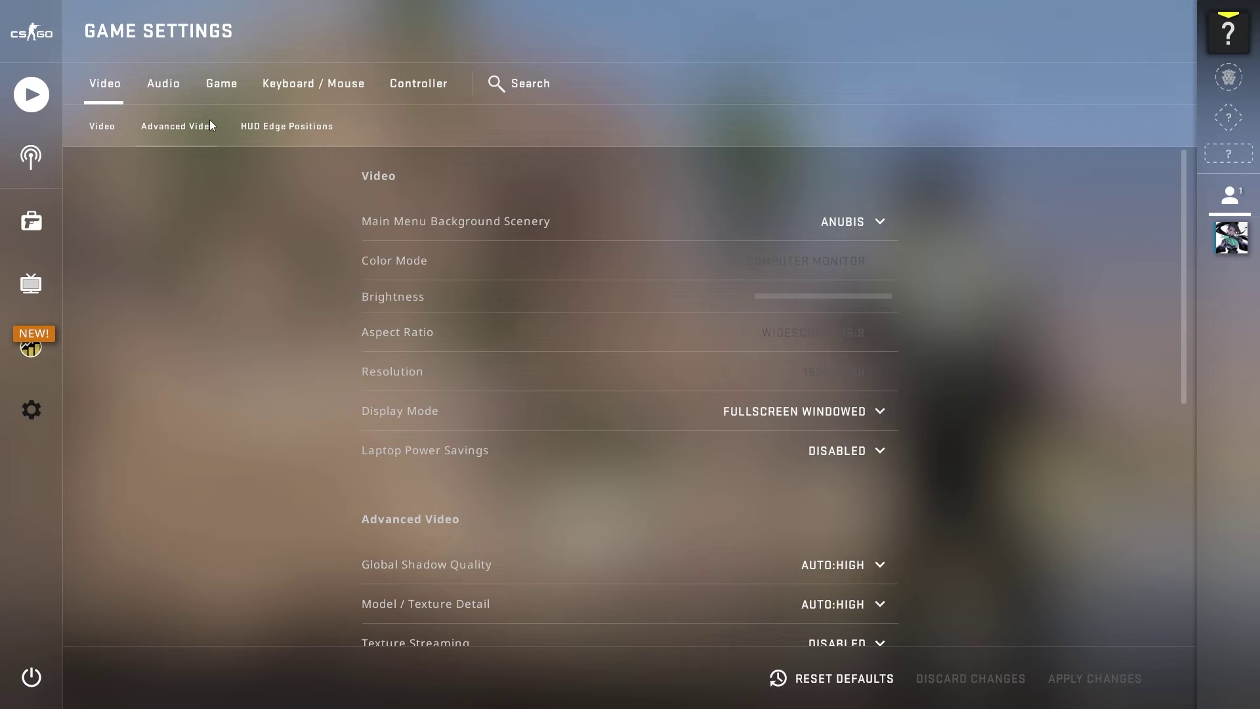
click(224, 89)
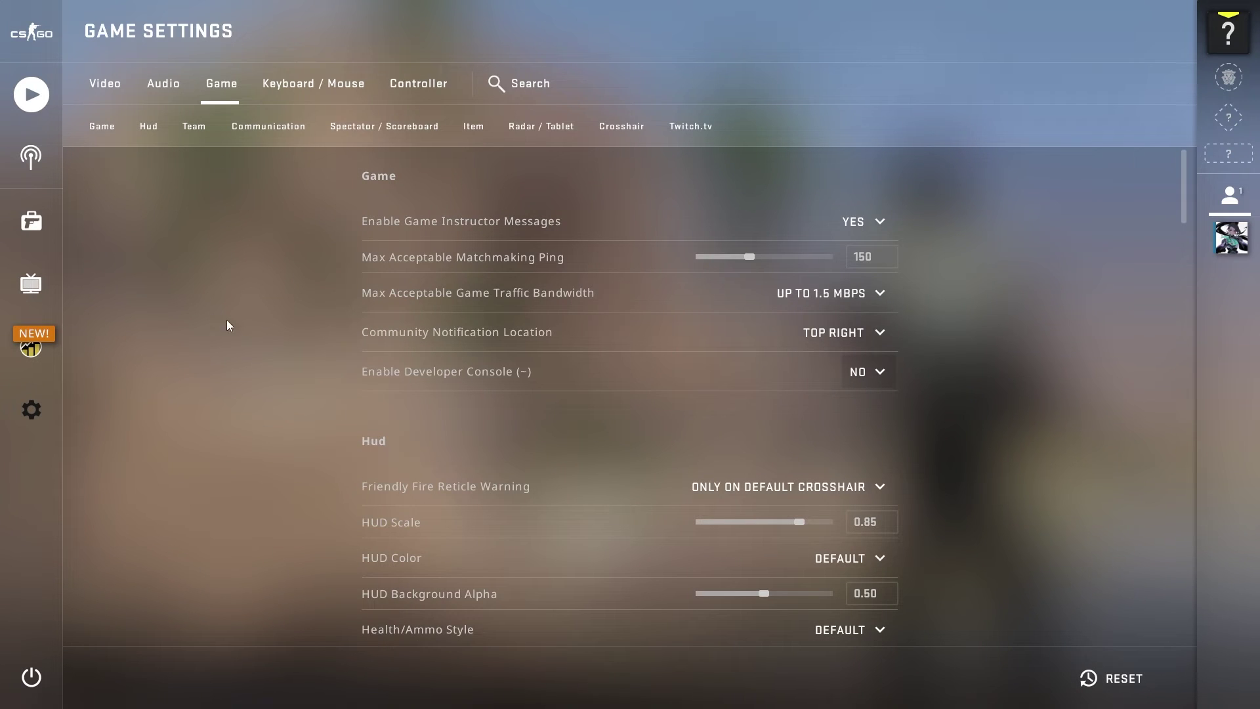
click(866, 372)
click(866, 422)
key(Escape)
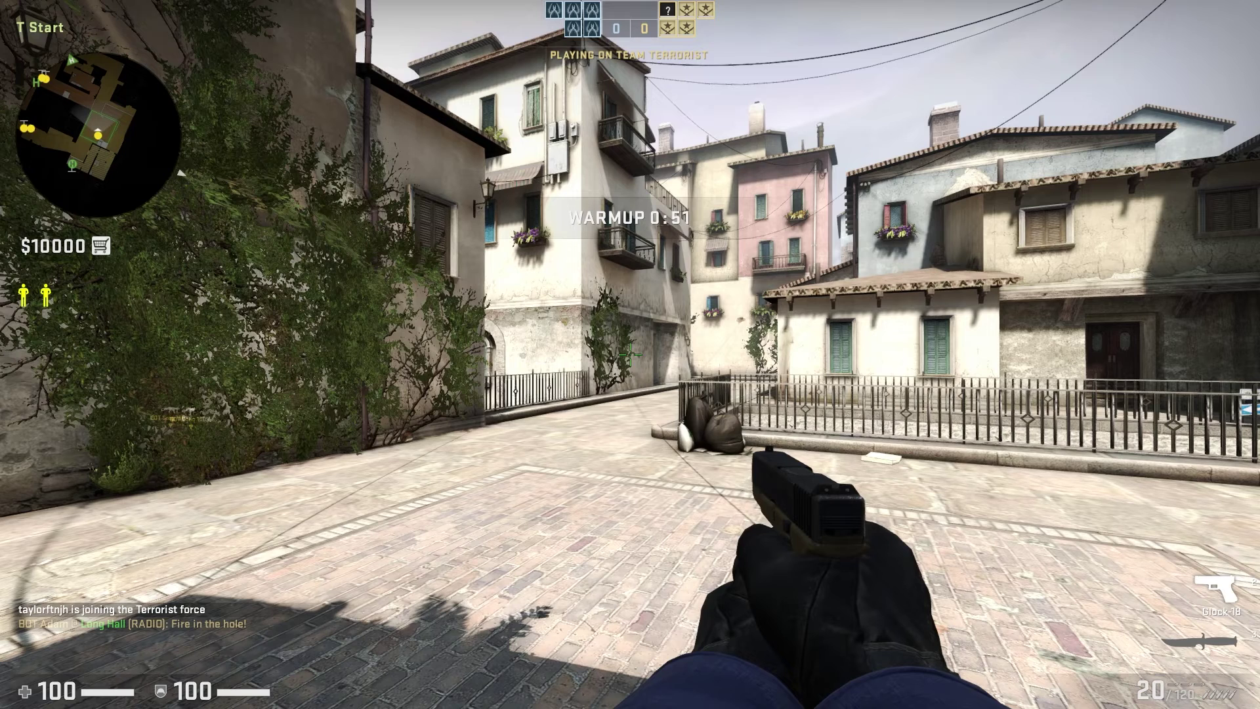
- Bring up the developer console over the game with the ~ key
key(grave)
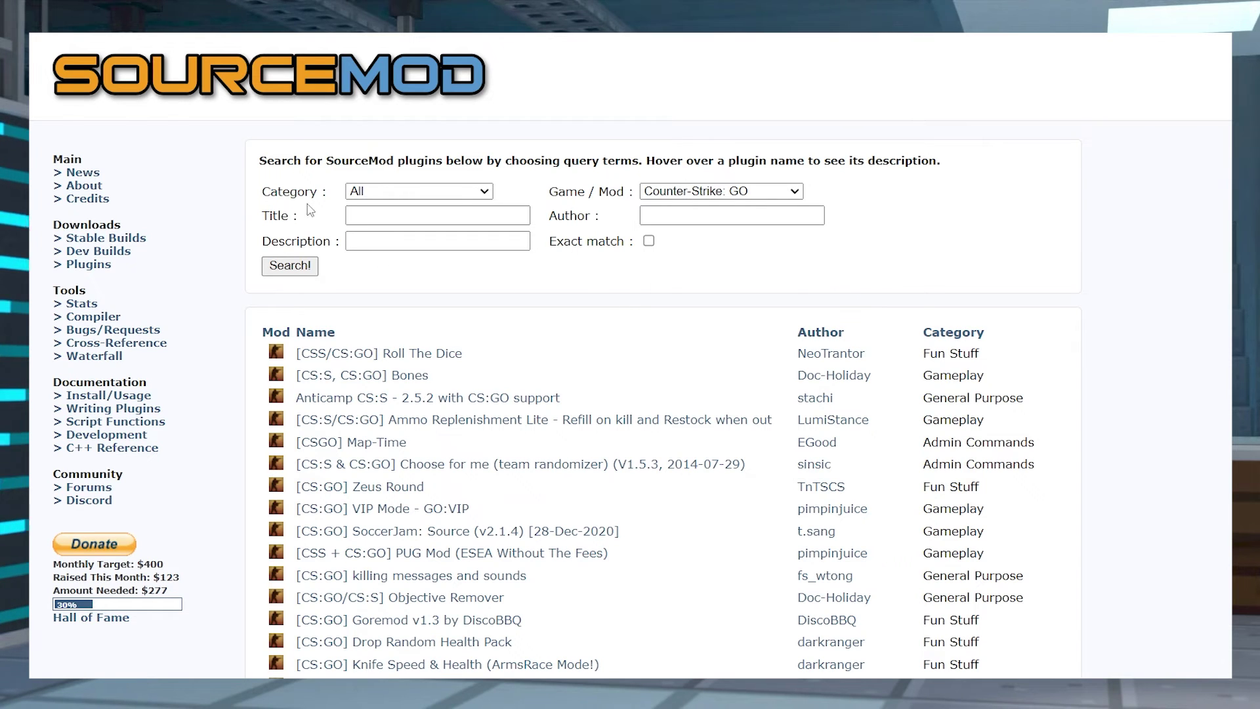
- Filter SourceMod plugins to Gameplay and move the downloaded maptime.smx into the Minecraft Mods folder
click(403, 191)
click(397, 254)
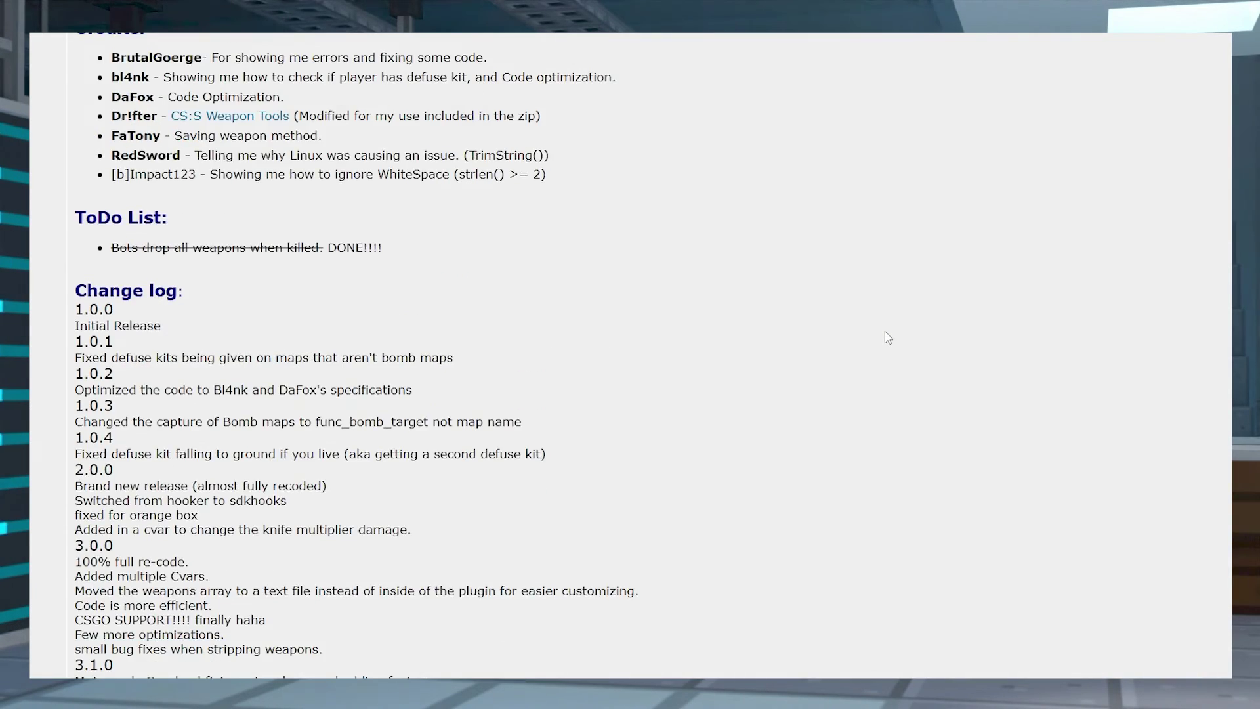
scroll(584, 395, down, 3)
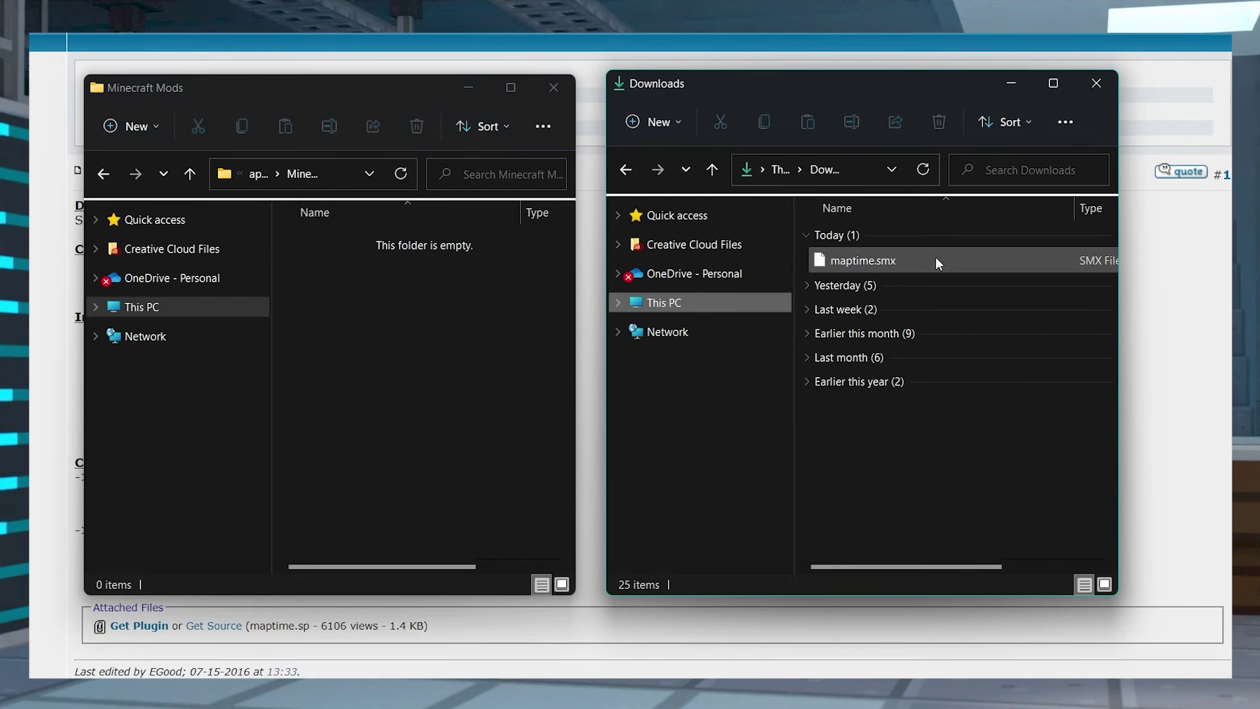
click(935, 262)
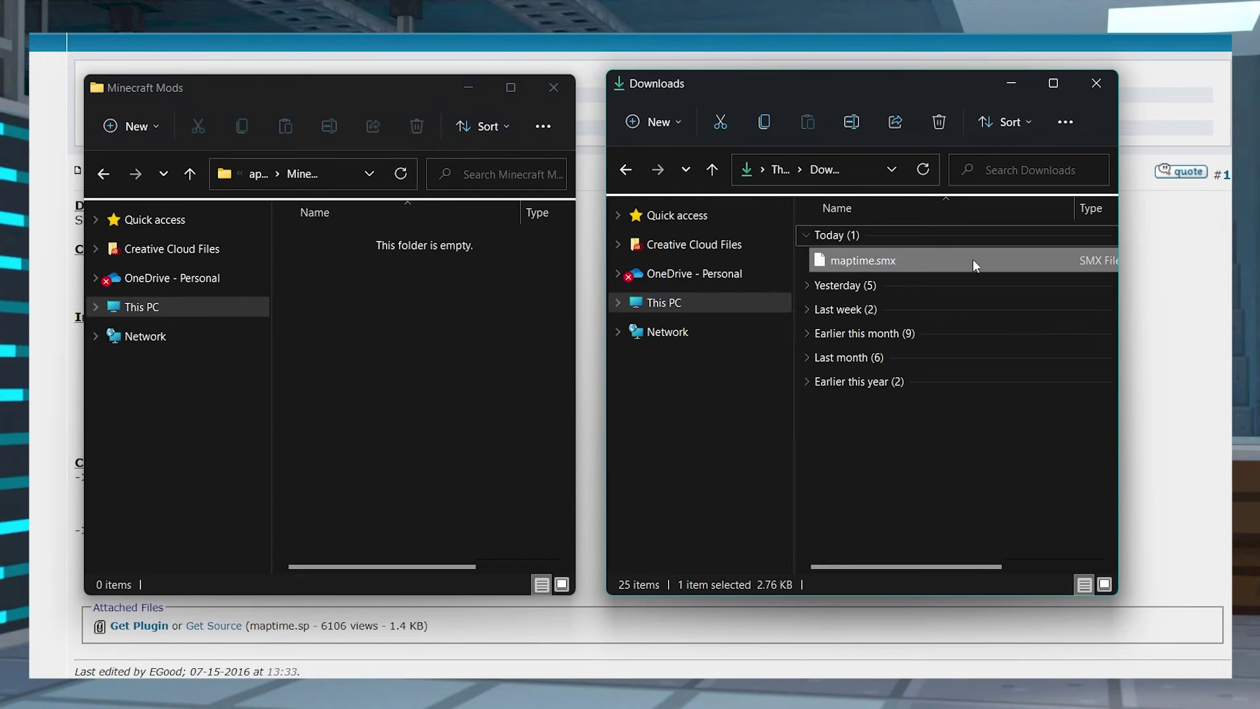
drag(974, 260, 454, 298)
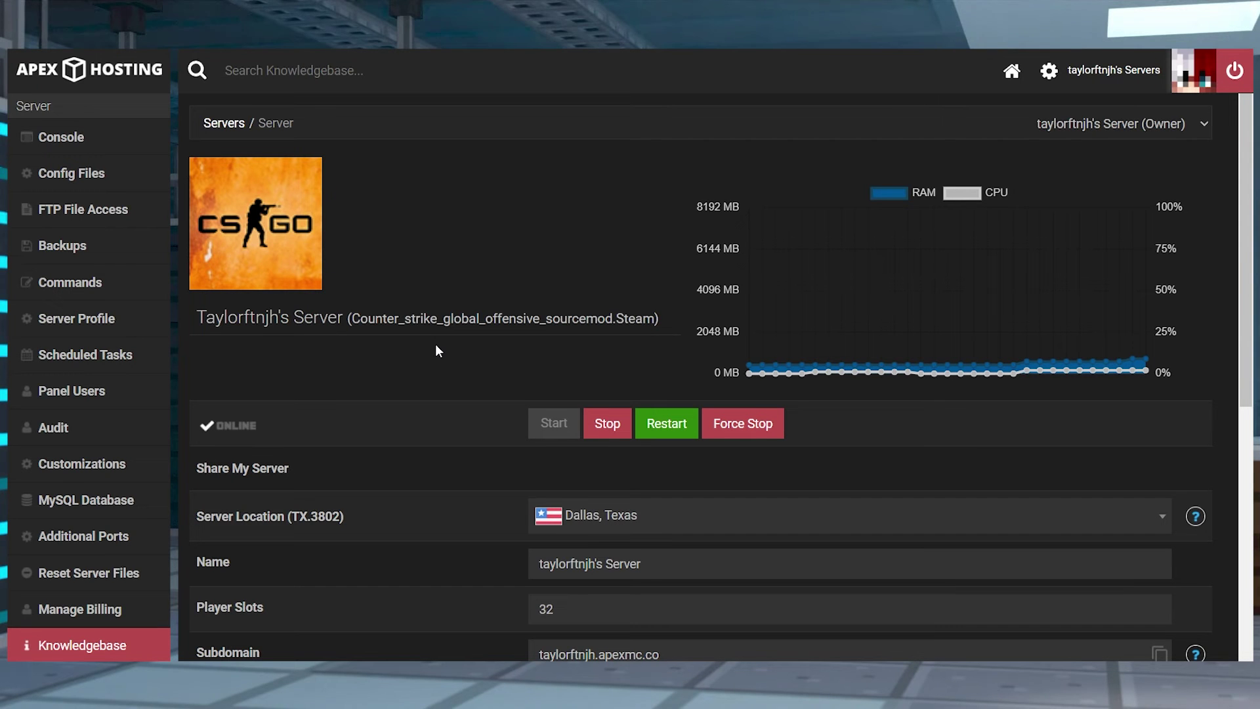
- Stop the server and open FTP File Access at the server root
click(611, 423)
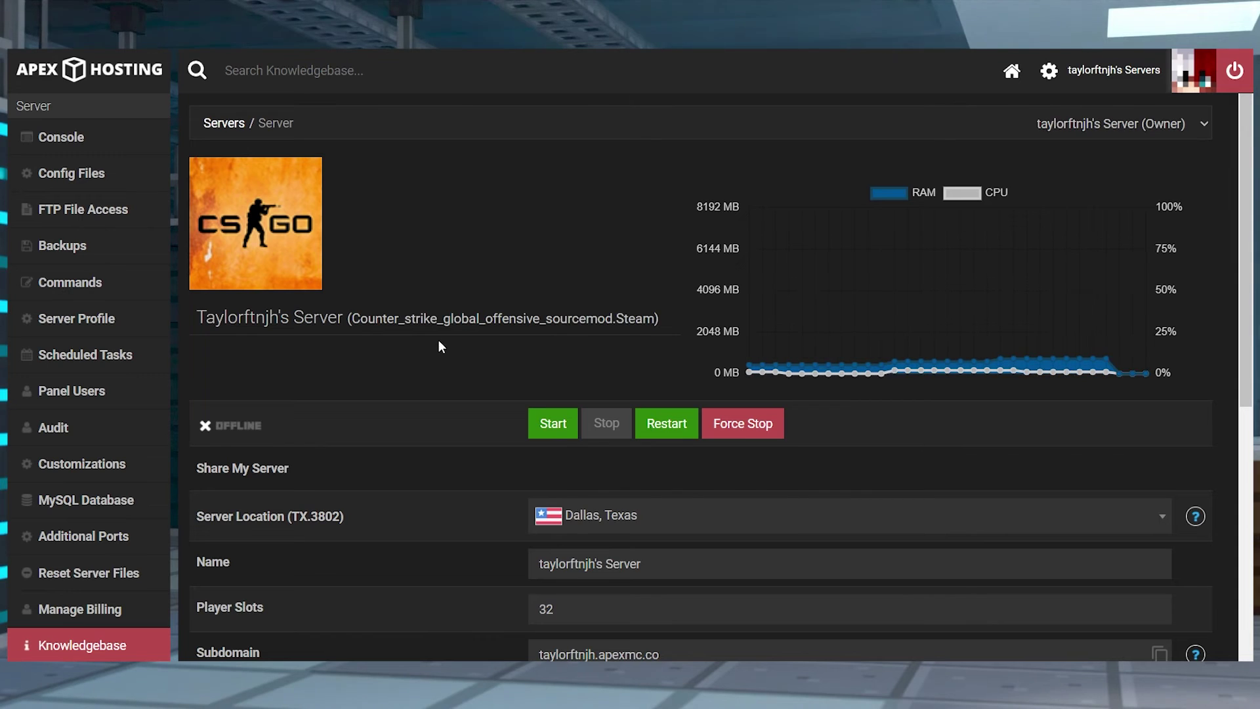
scroll(434, 346, down, 3)
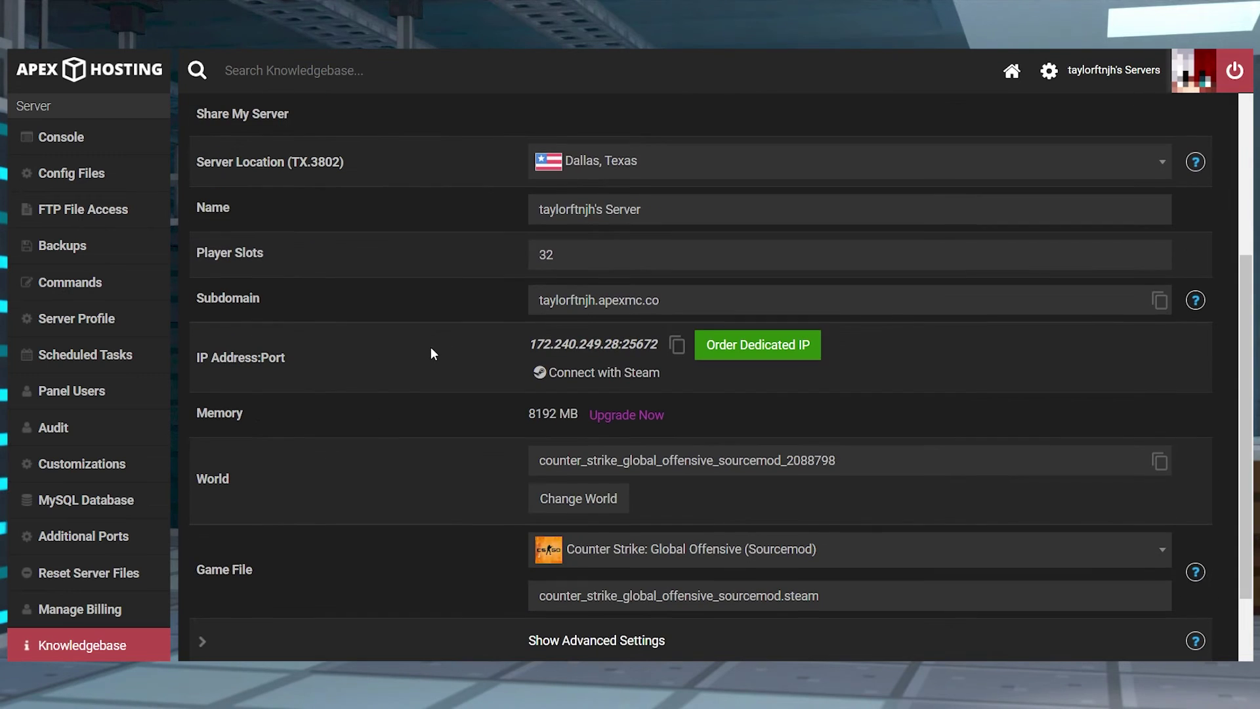
click(242, 575)
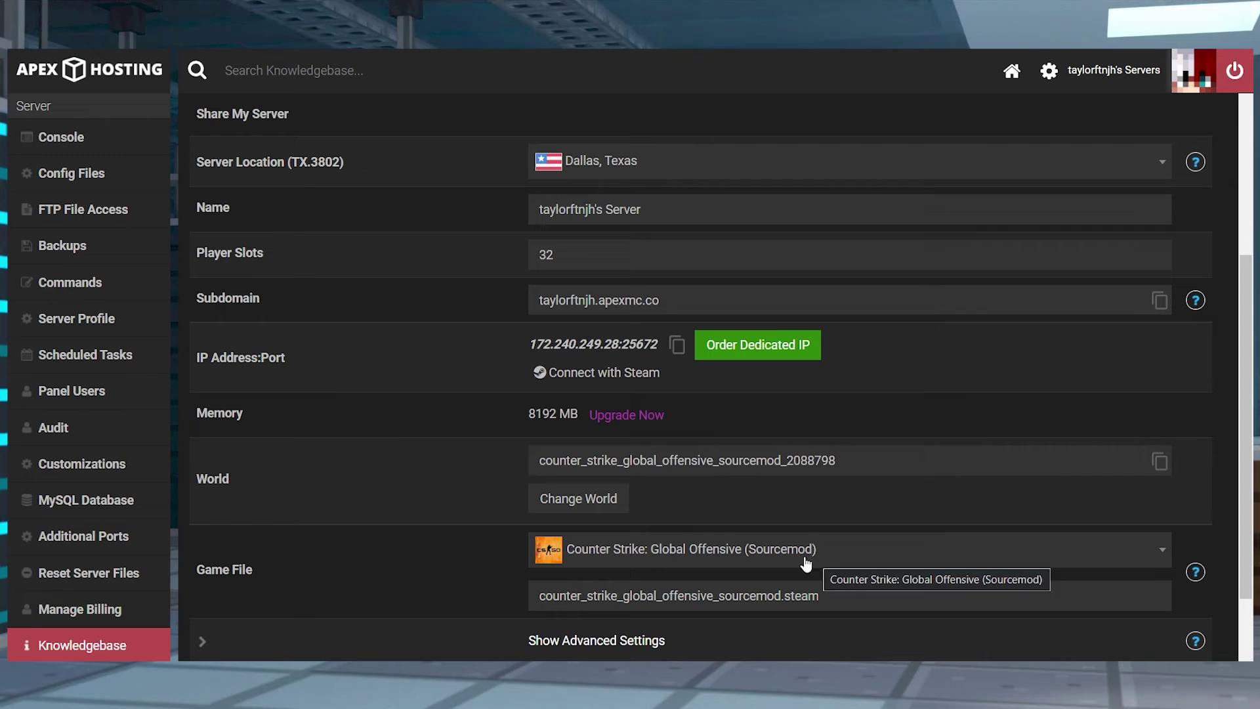
click(126, 206)
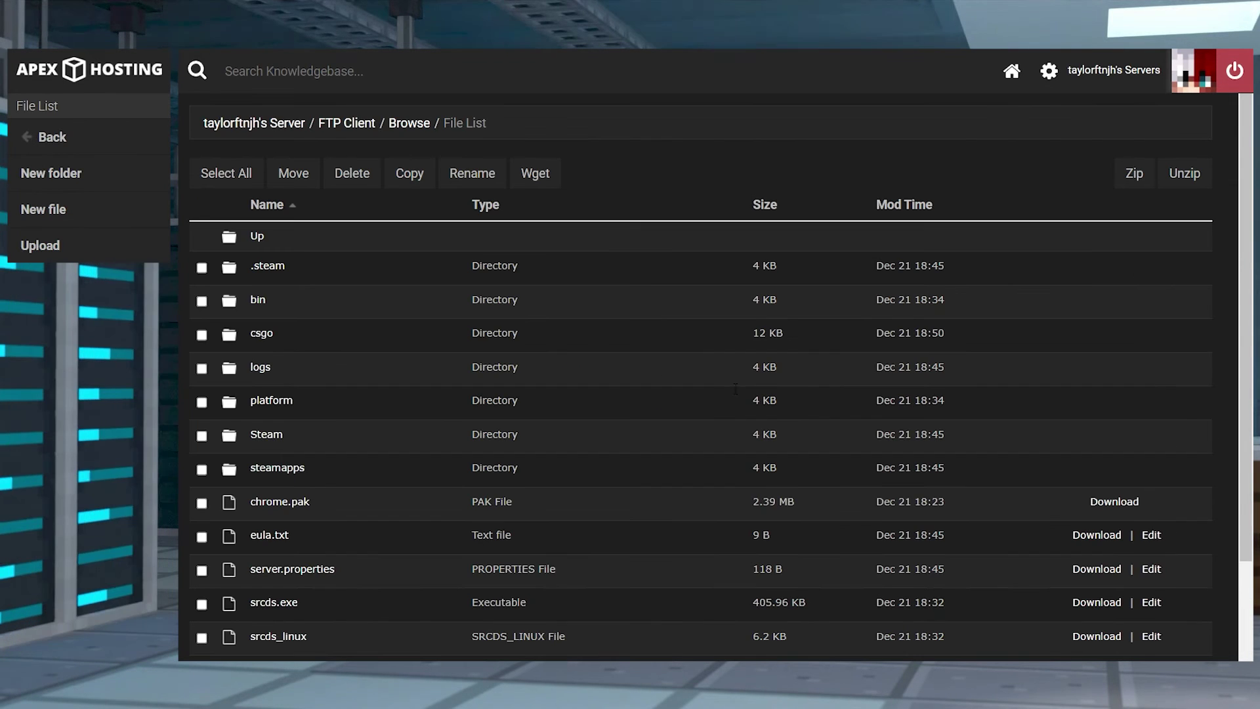
- Navigate to csgo/addons/sourcemod/plugins and queue maptime.smx for upload there
click(282, 338)
click(312, 272)
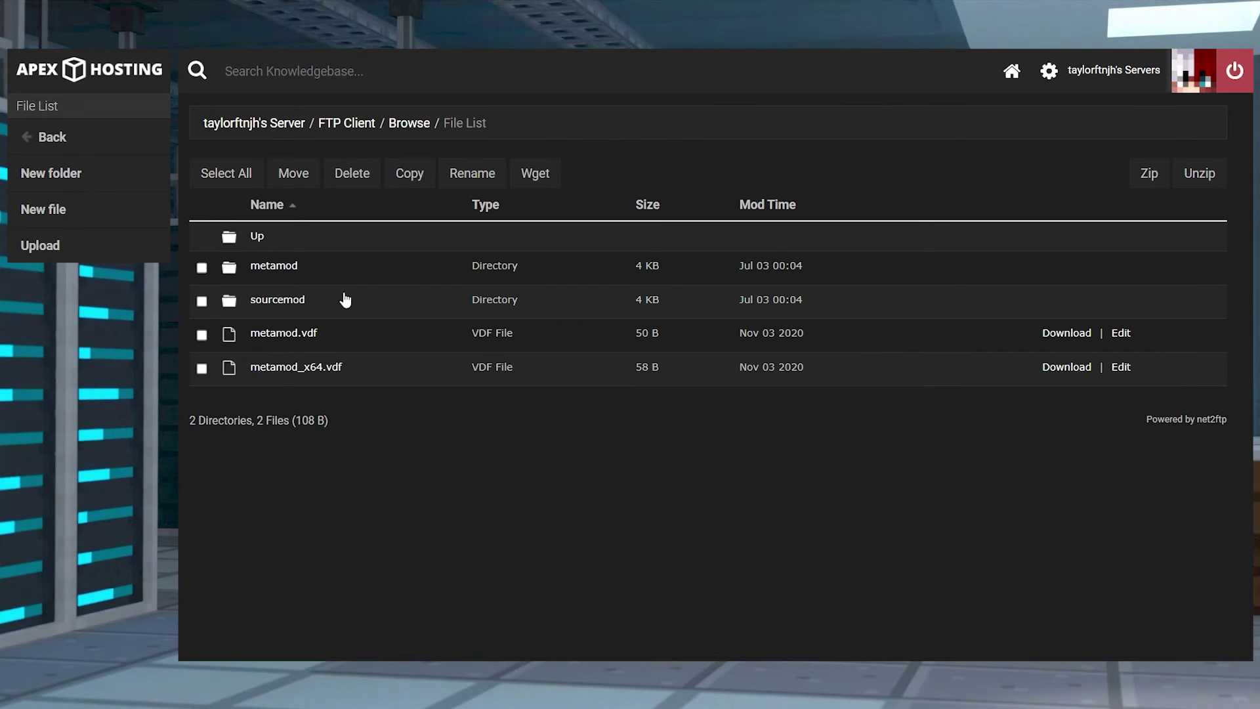
click(322, 307)
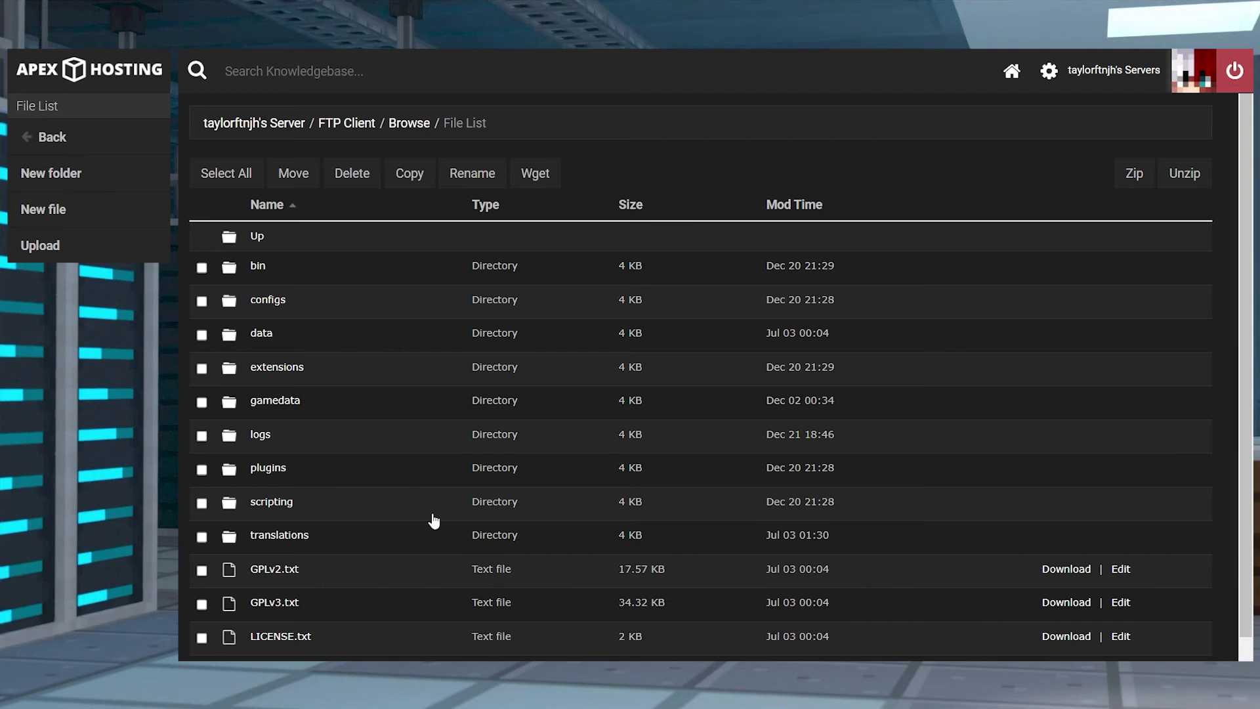
click(266, 469)
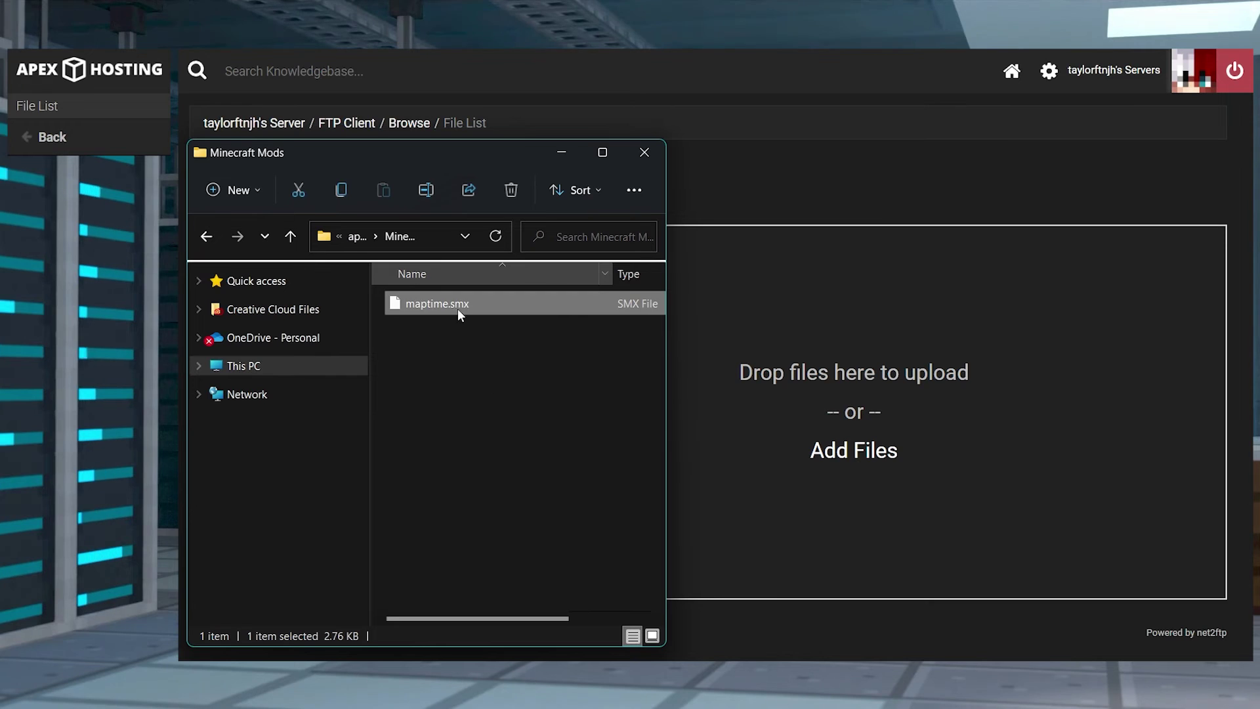
drag(458, 308, 1045, 461)
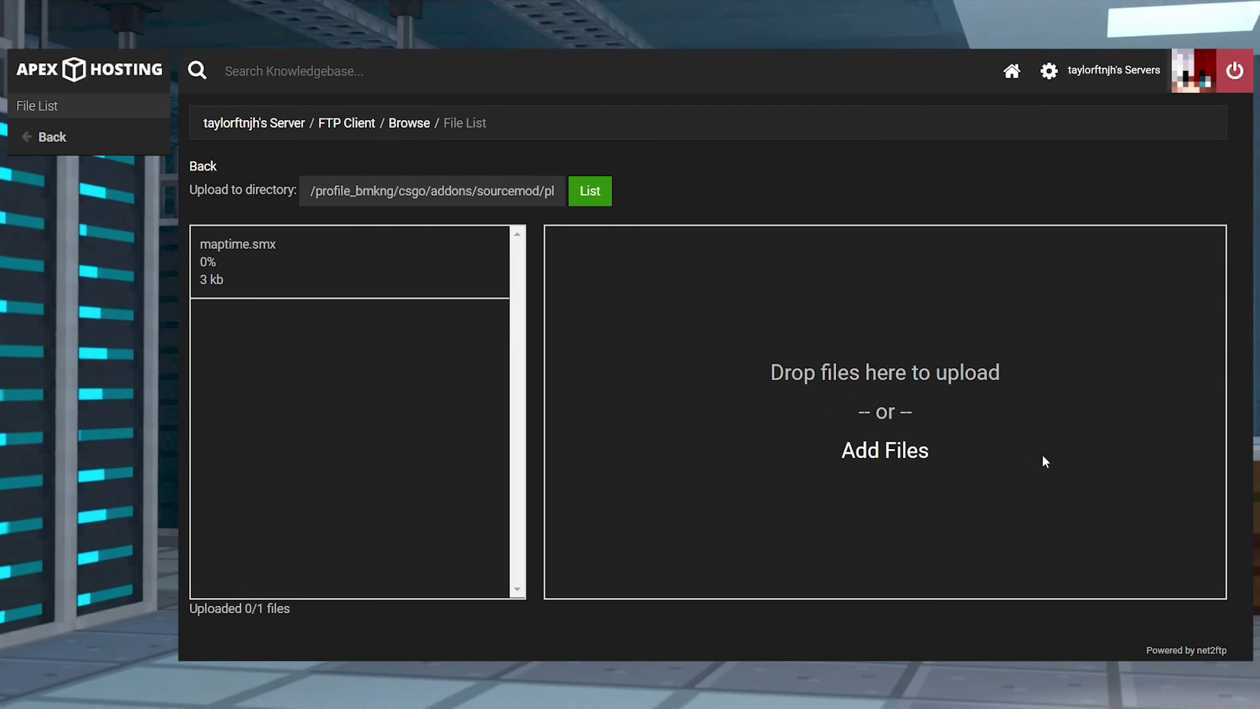
- Let maptime.smx finish uploading and return to the server overview
drag(292, 609, 189, 611)
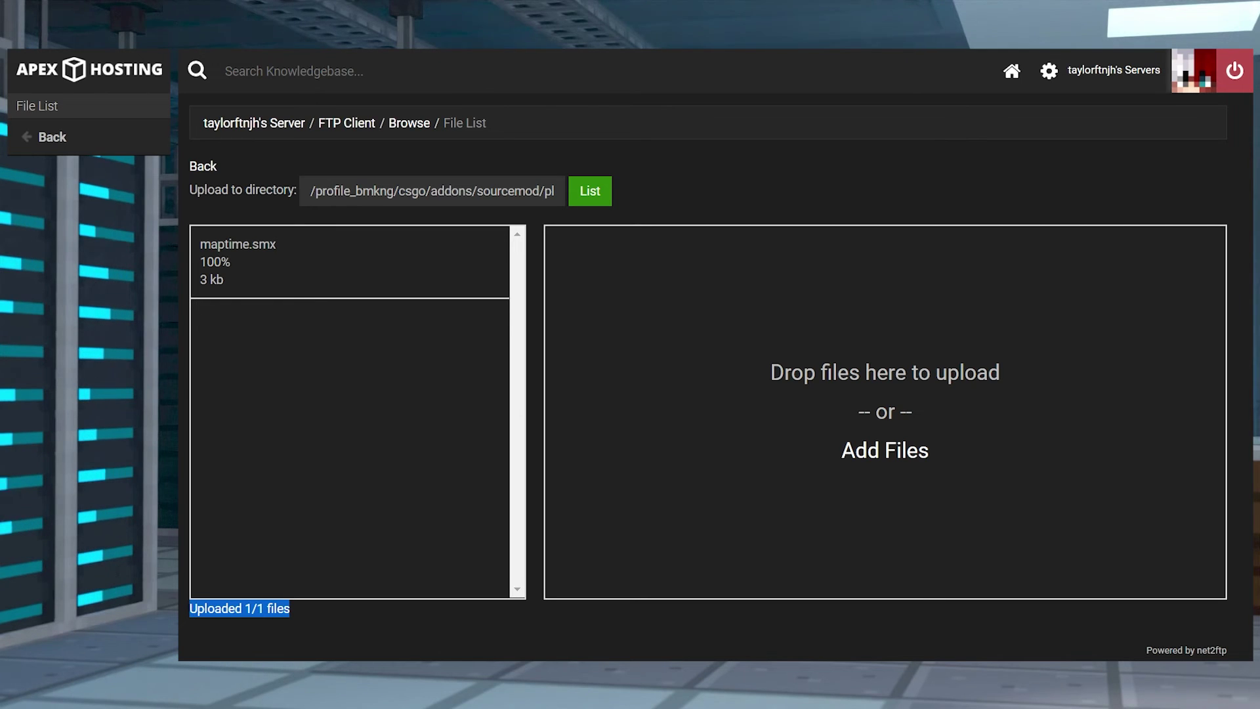
click(254, 128)
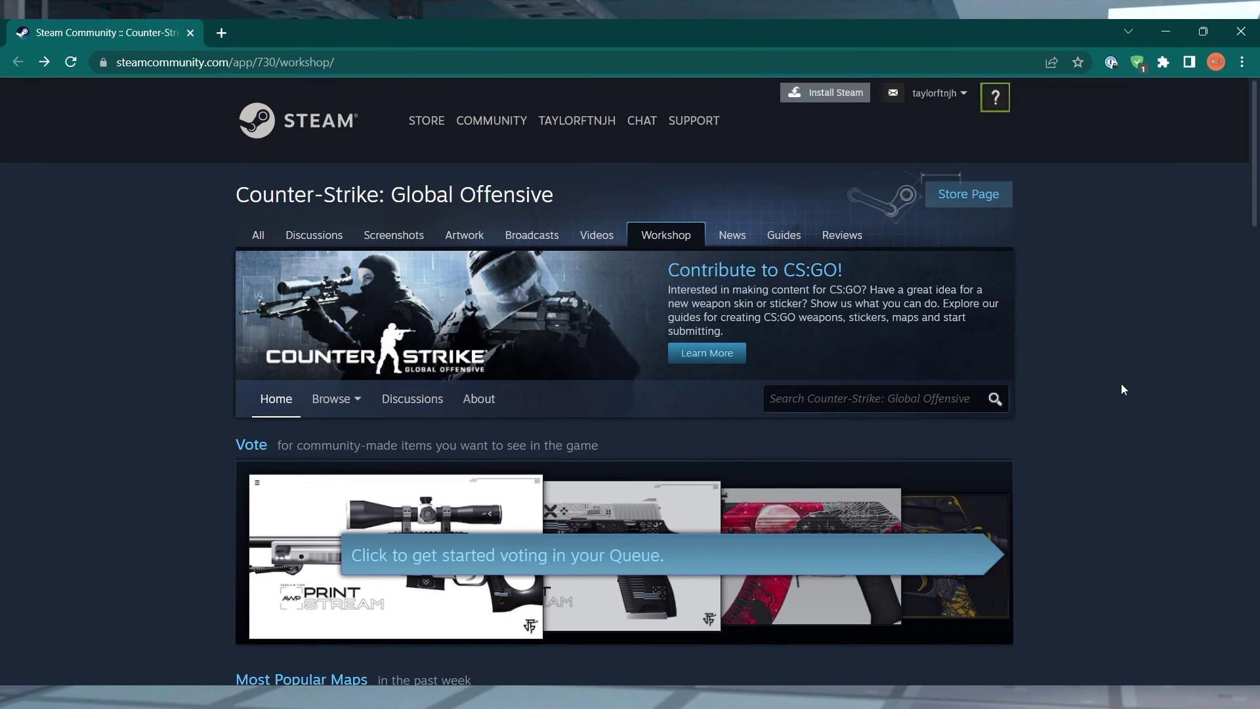
scroll(1121, 384, down, 1)
scroll(1122, 384, down, 2)
scroll(1121, 384, down, 1)
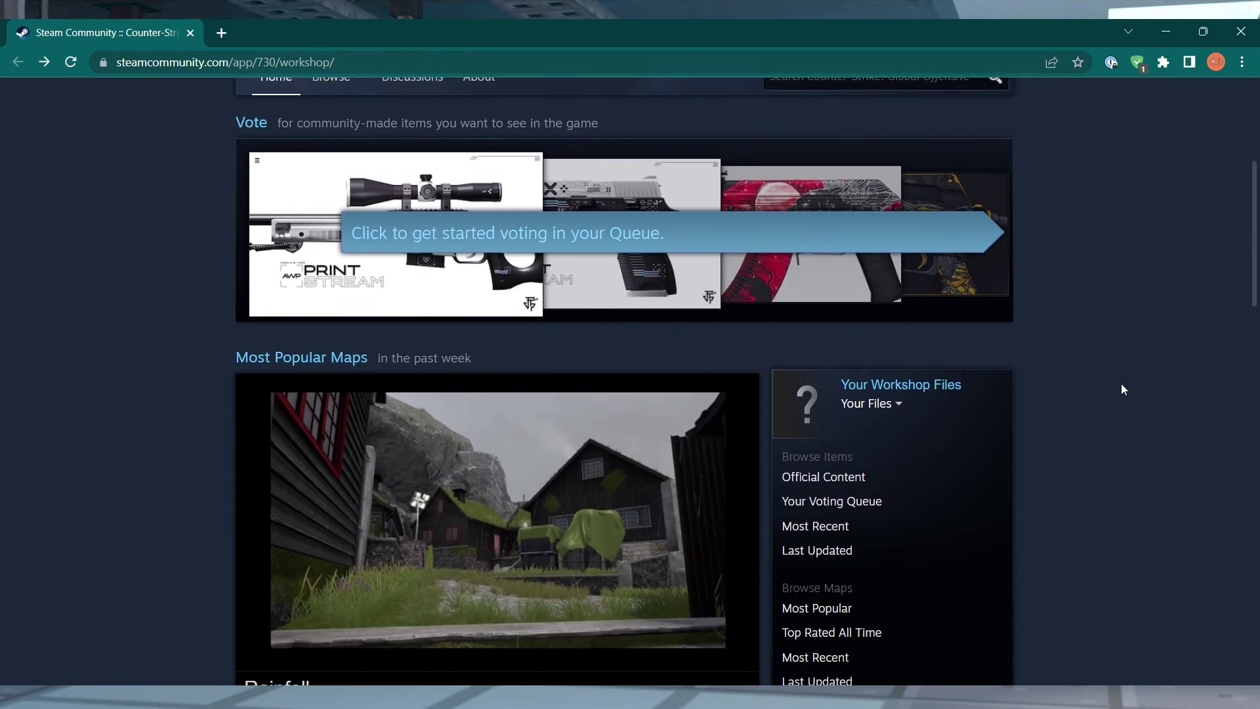
scroll(1122, 384, down, 1)
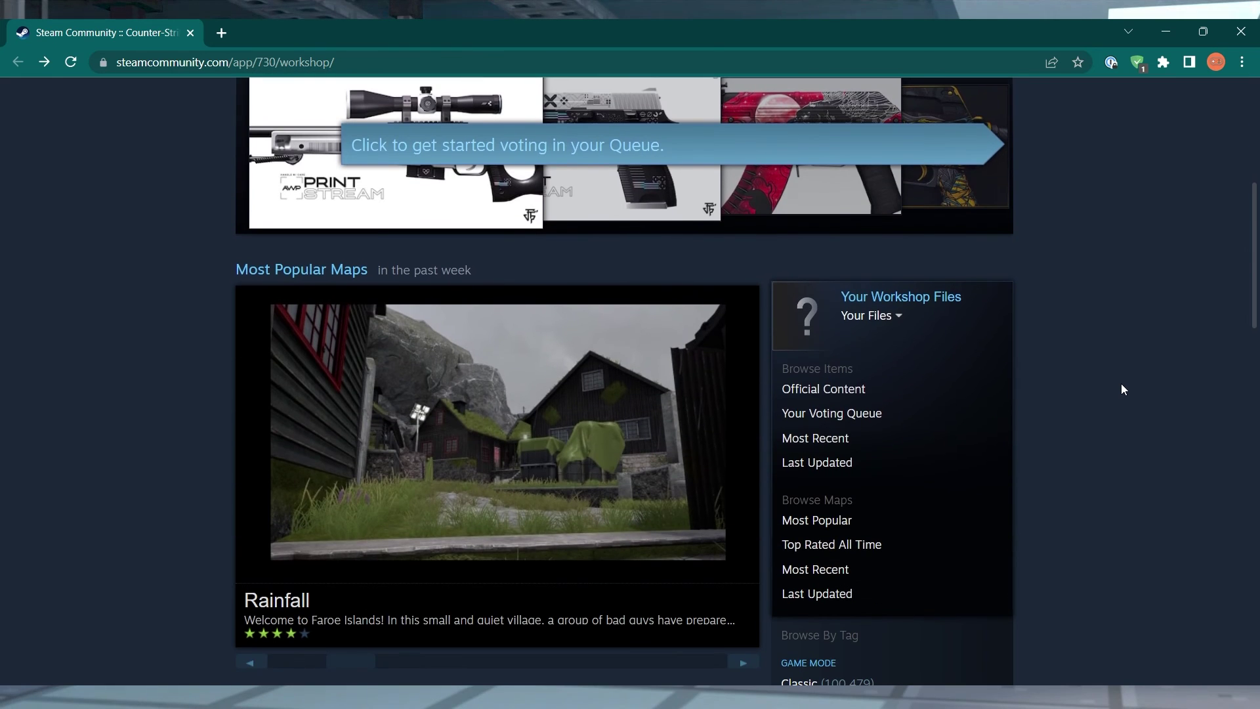
click(305, 283)
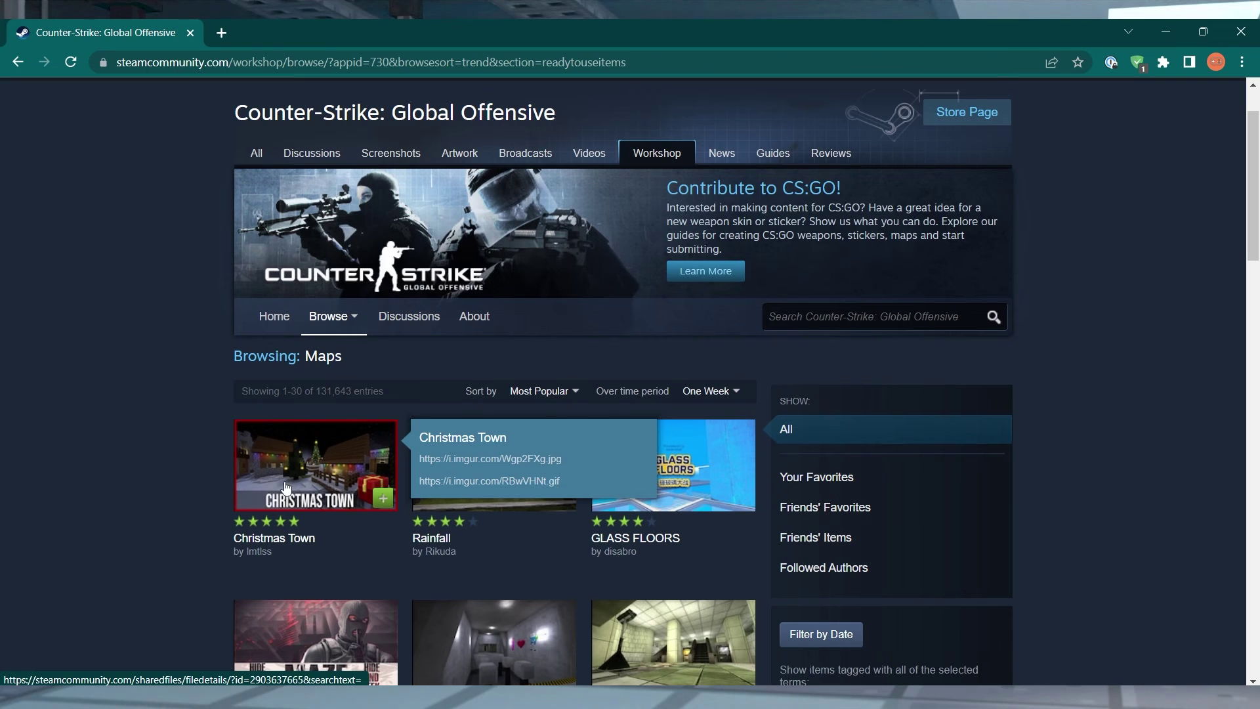
click(286, 487)
drag(466, 62, 405, 63)
key(ctrl+c)
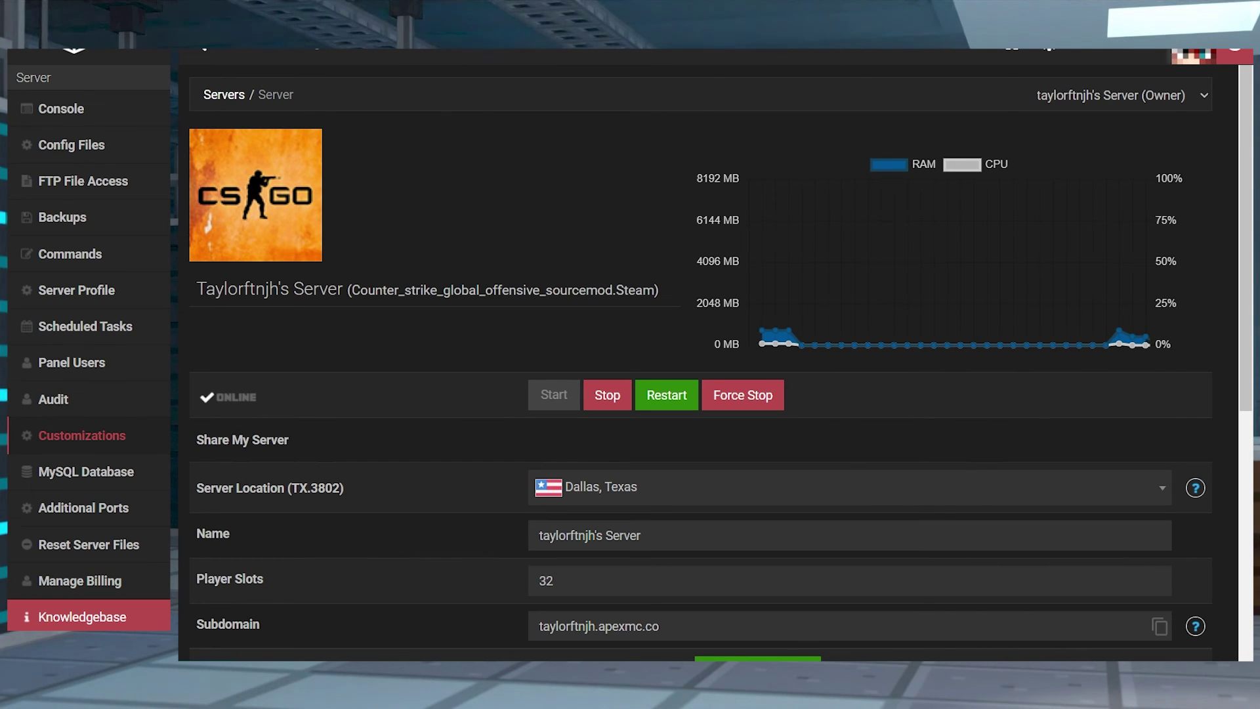
click(82, 435)
scroll(247, 448, down, 3)
scroll(259, 449, down, 1)
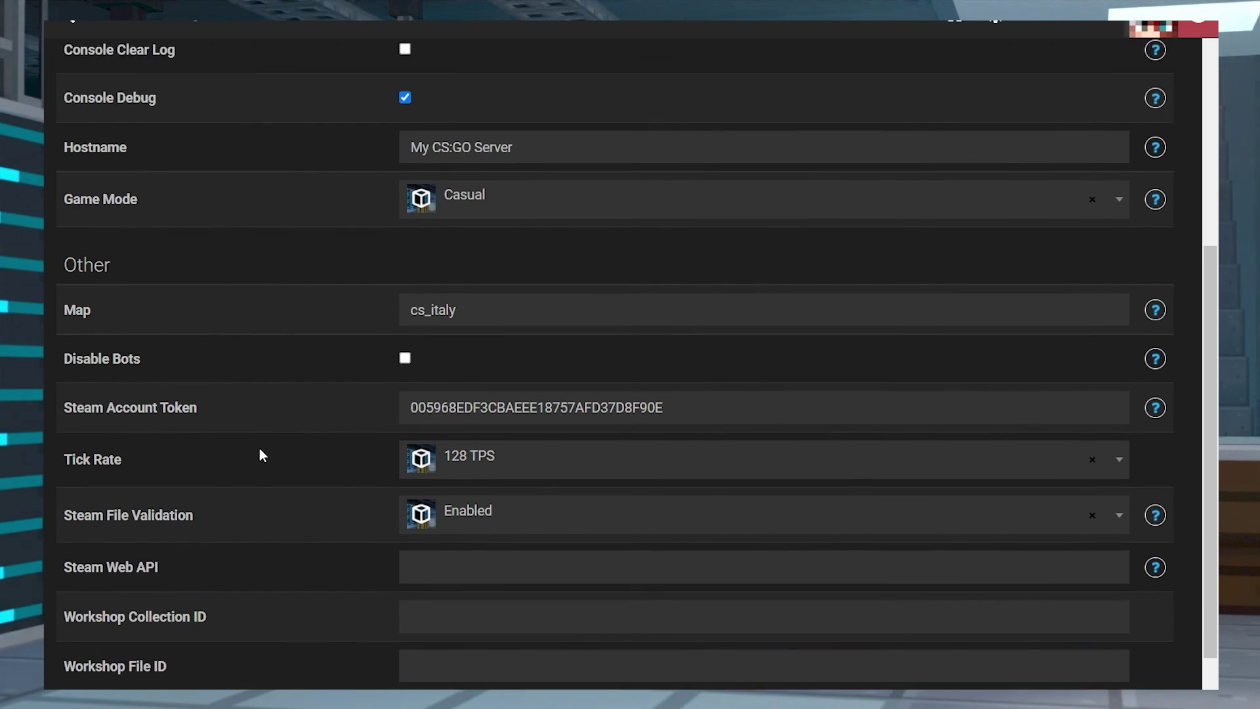
scroll(259, 449, down, 1)
drag(164, 610, 59, 612)
click(463, 608)
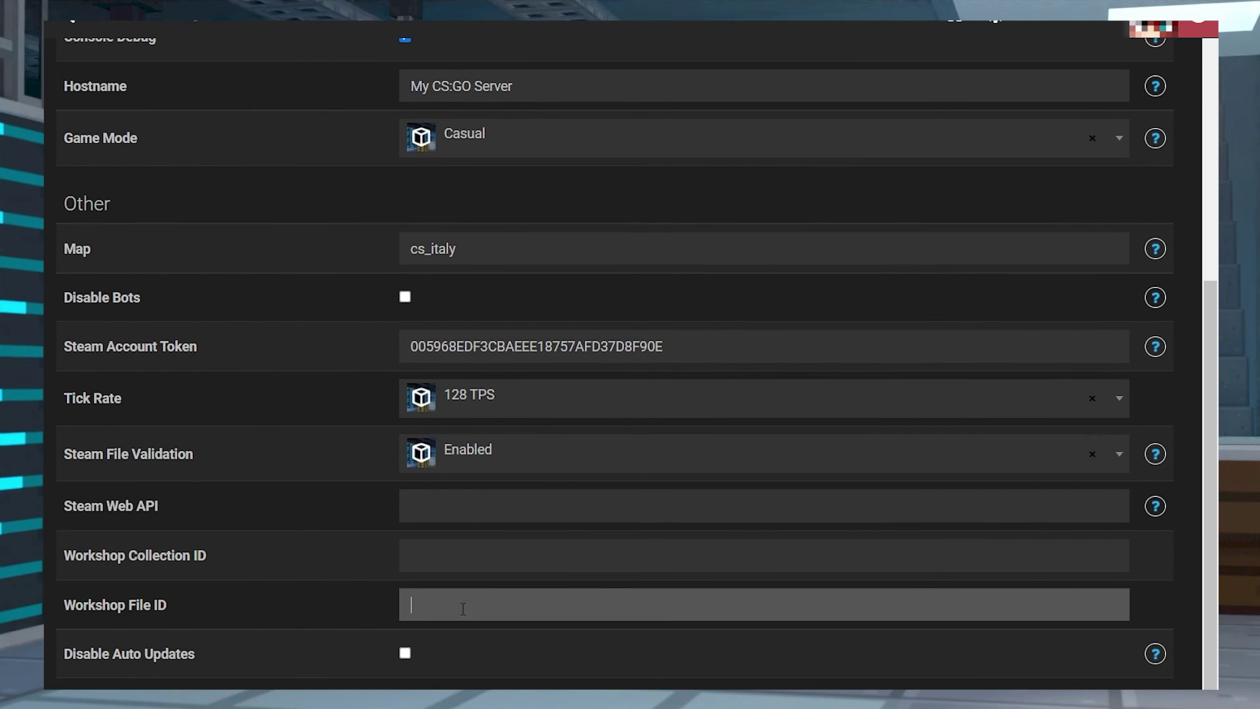
key(ctrl+v)
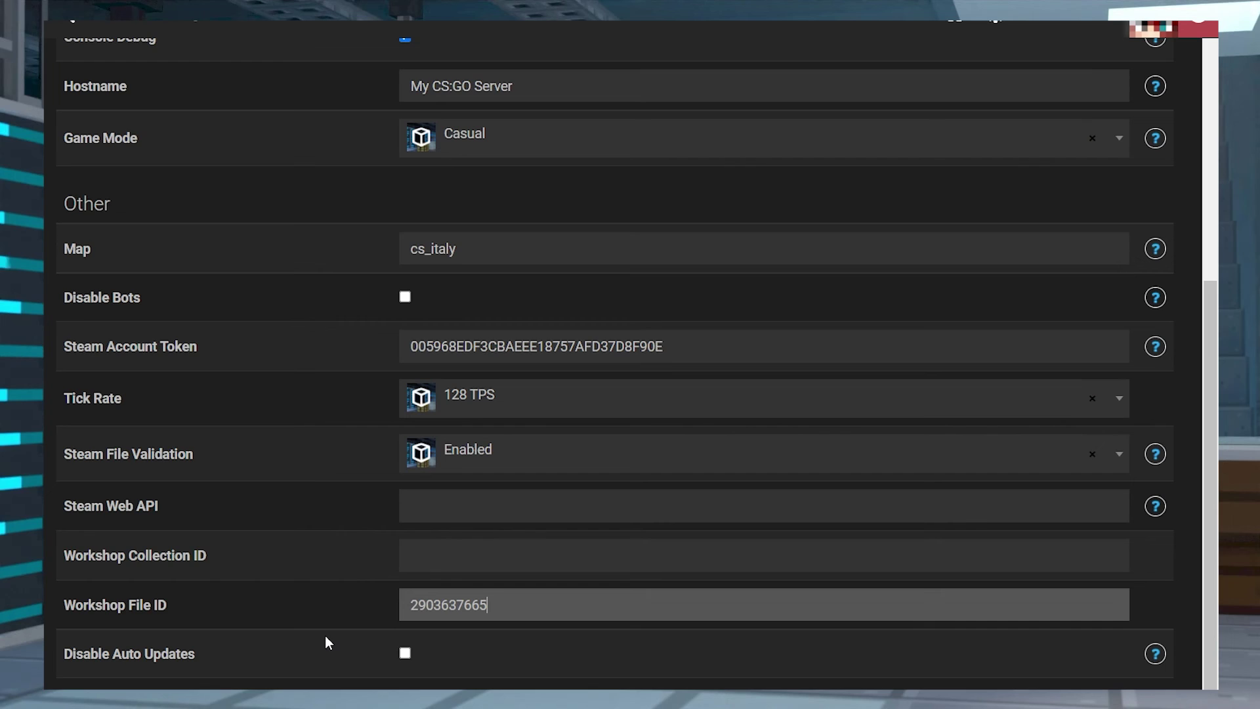
scroll(326, 634, up, 4)
scroll(321, 562, up, 1)
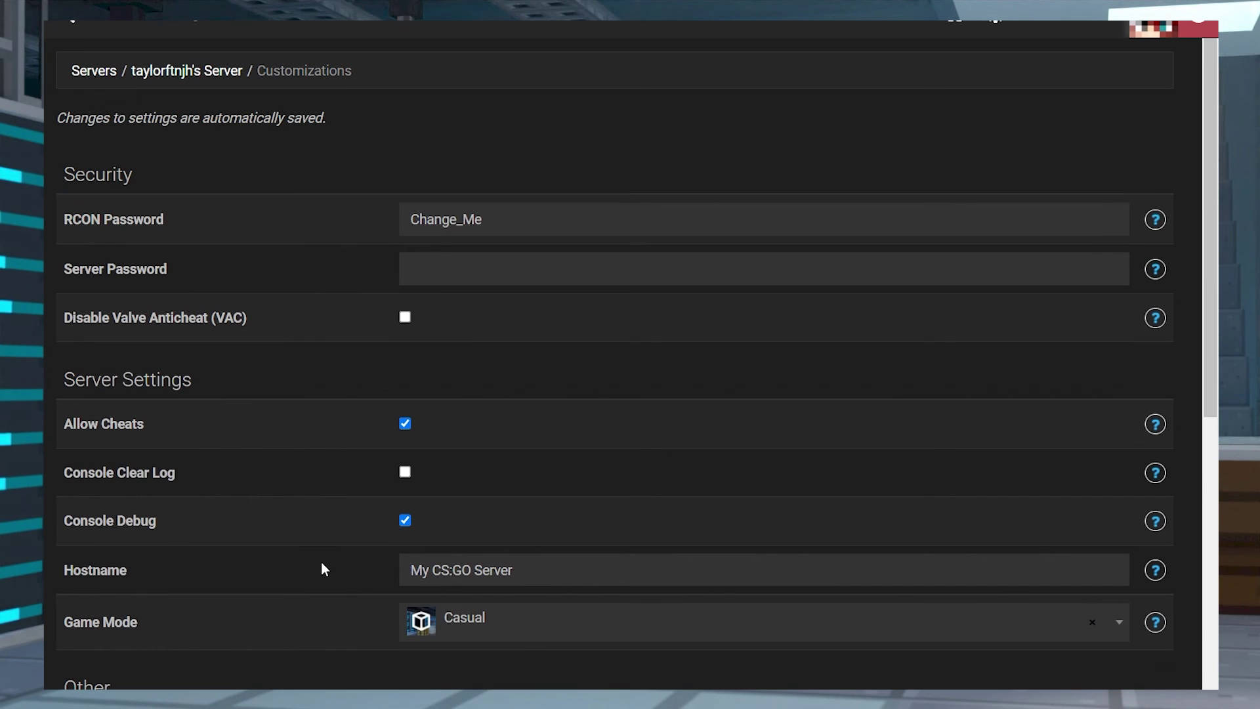
click(177, 76)
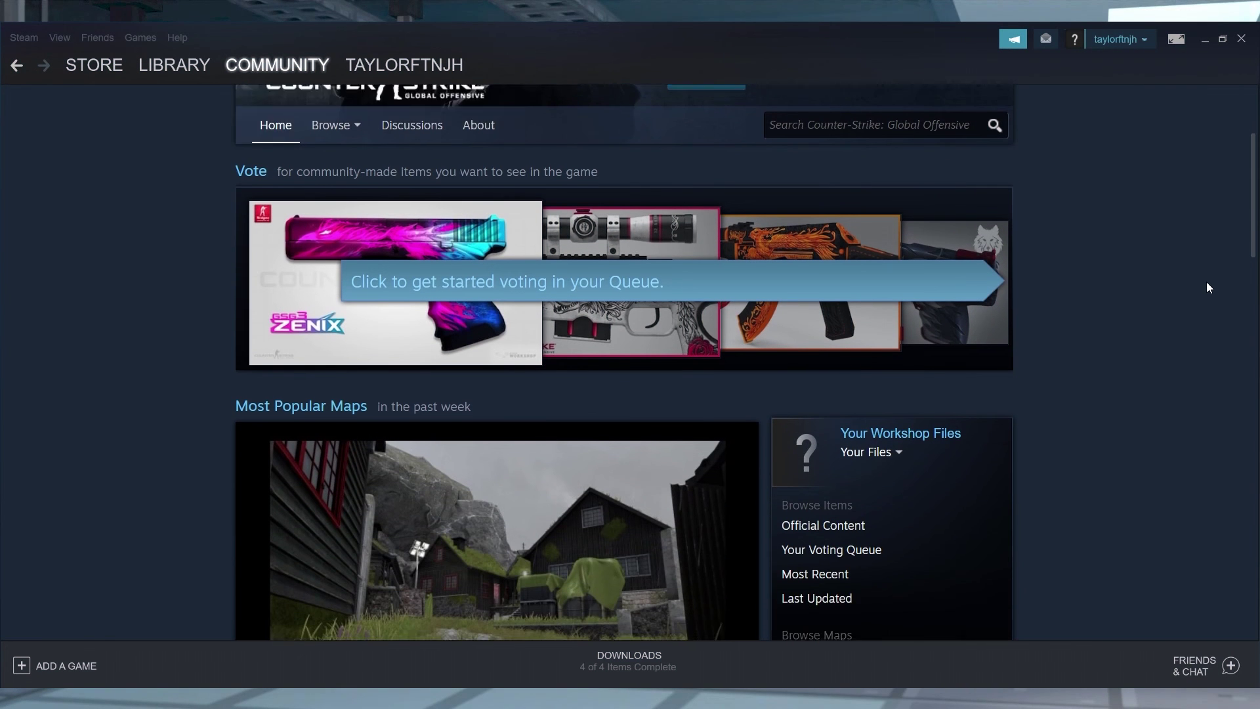
scroll(1206, 287, down, 2)
scroll(1206, 287, down, 3)
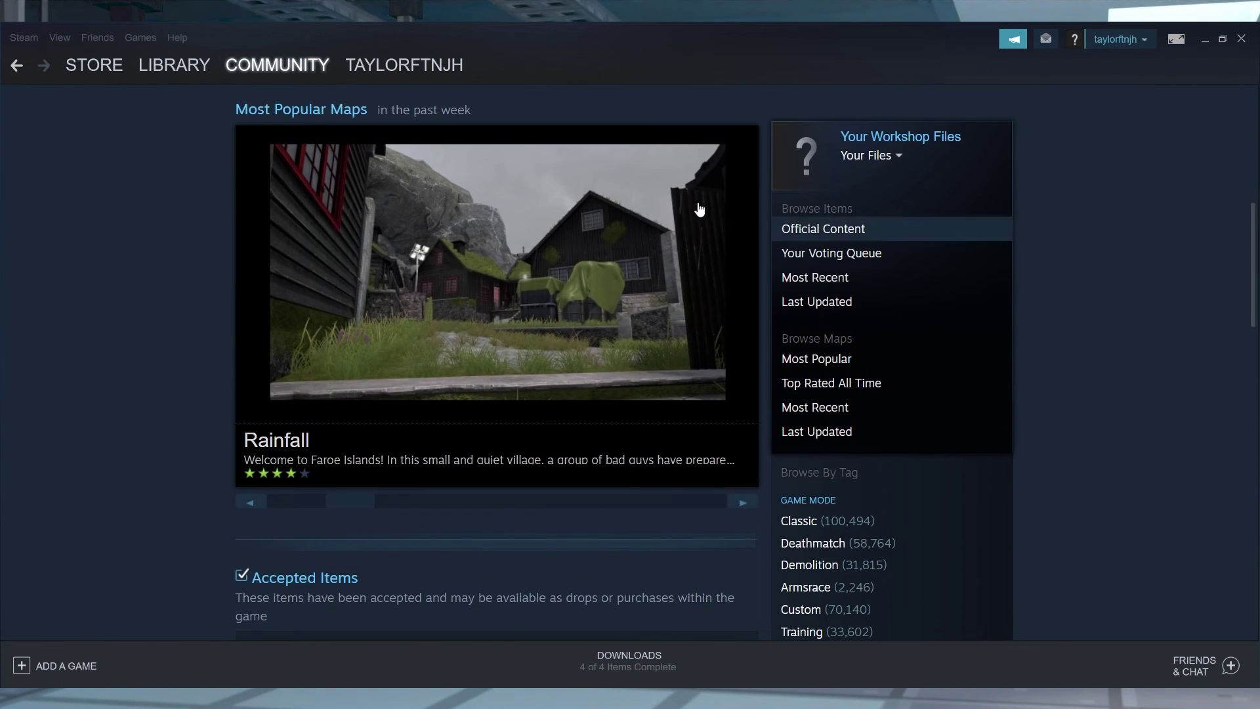
- Show the CS:GO Workshop's Most Popular Maps listing in Steam
click(361, 115)
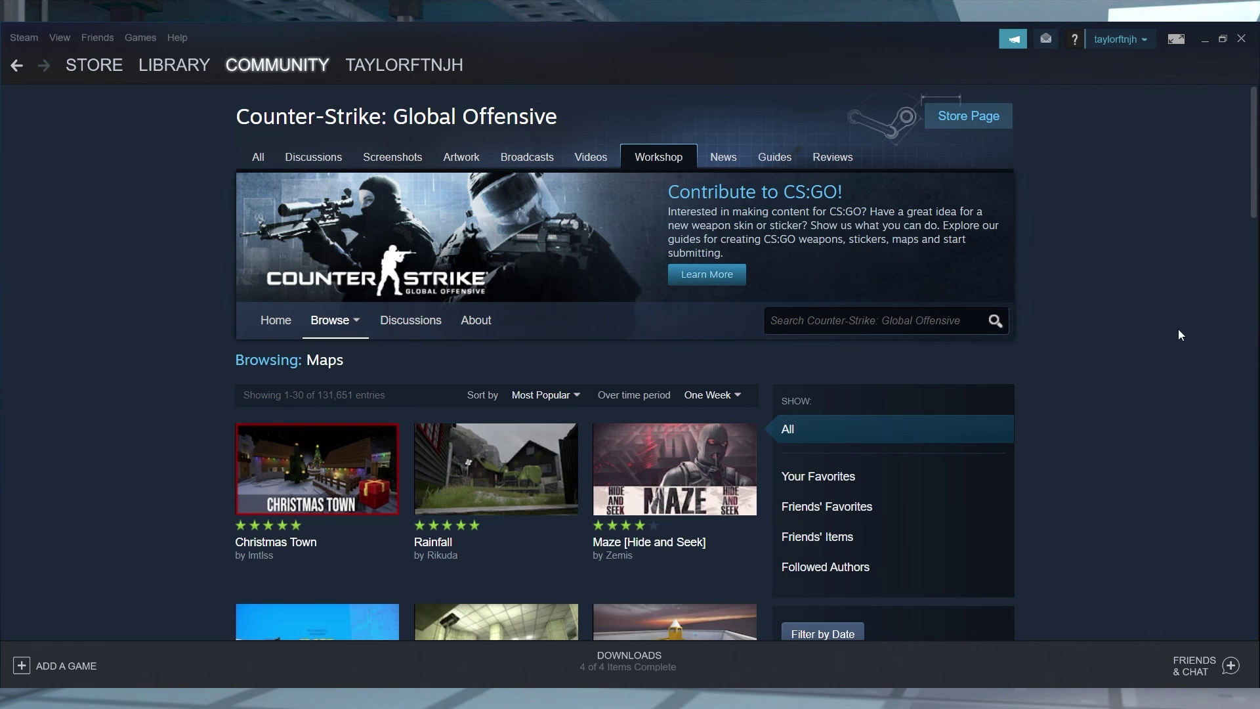
drag(1254, 212, 1254, 270)
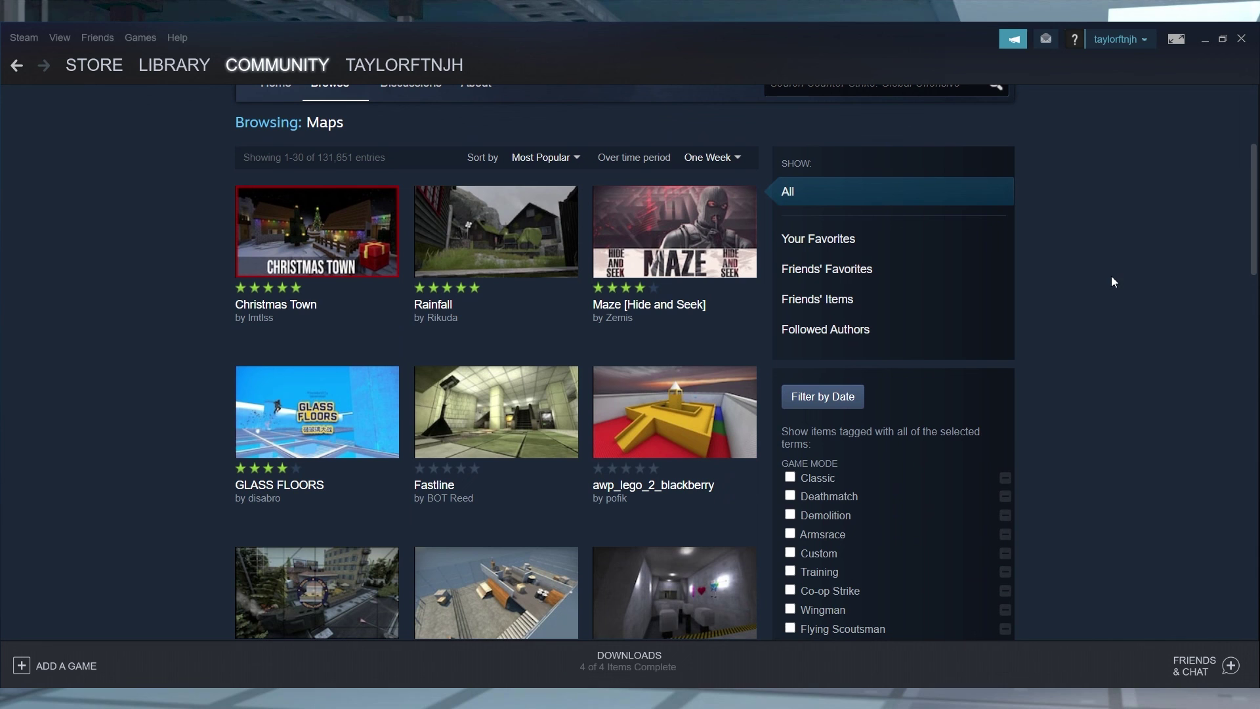
scroll(1141, 497, down, 1)
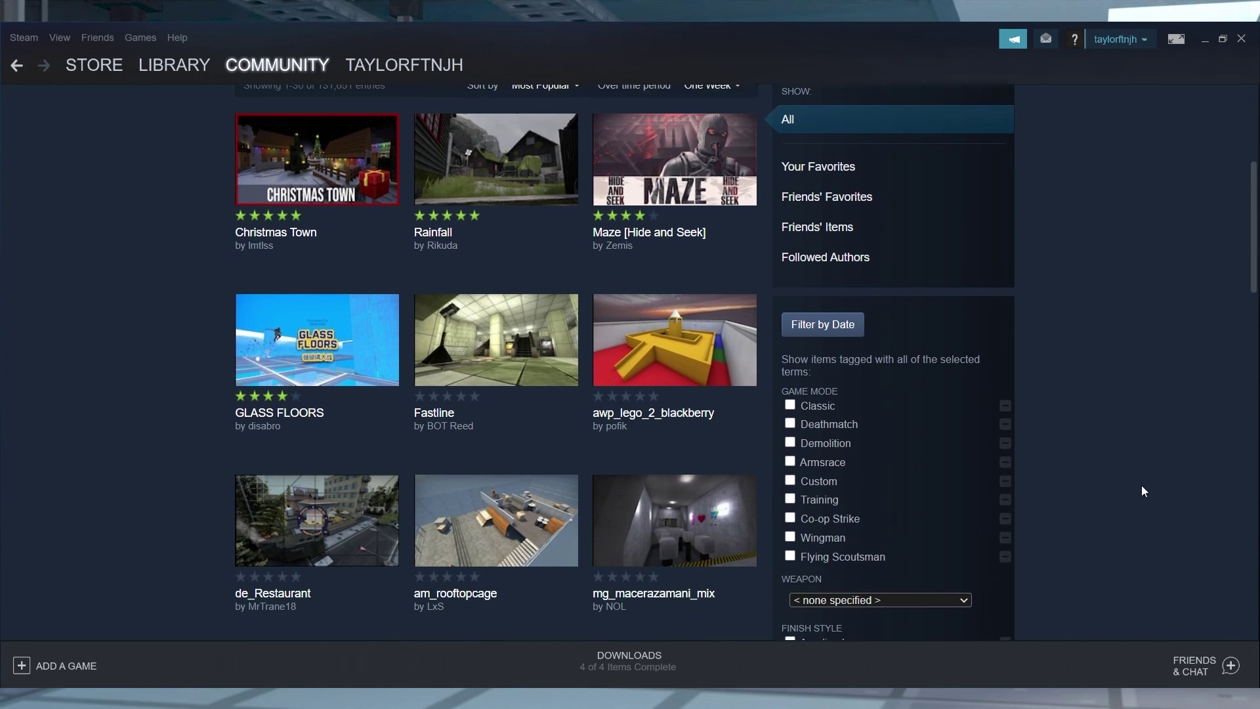
scroll(1143, 490, down, 1)
scroll(1143, 490, down, 1)
scroll(1142, 490, down, 1)
scroll(1143, 485, down, 2)
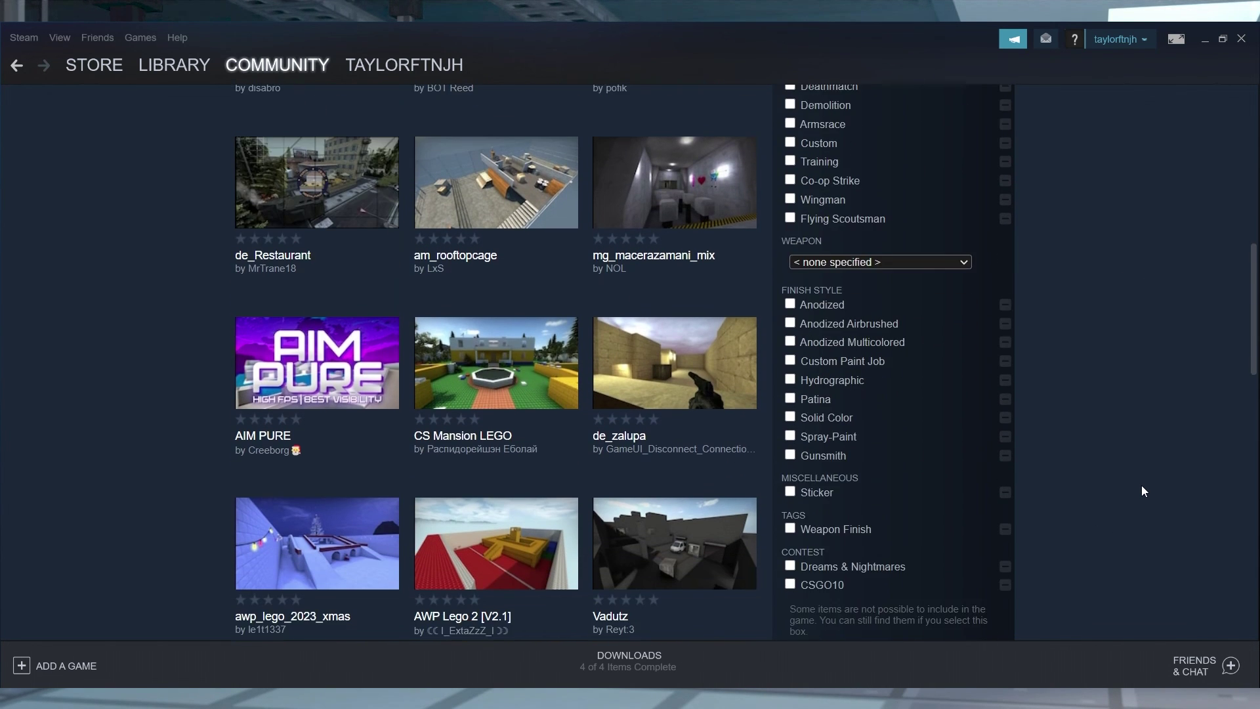
scroll(1143, 486, down, 1)
scroll(1142, 485, down, 1)
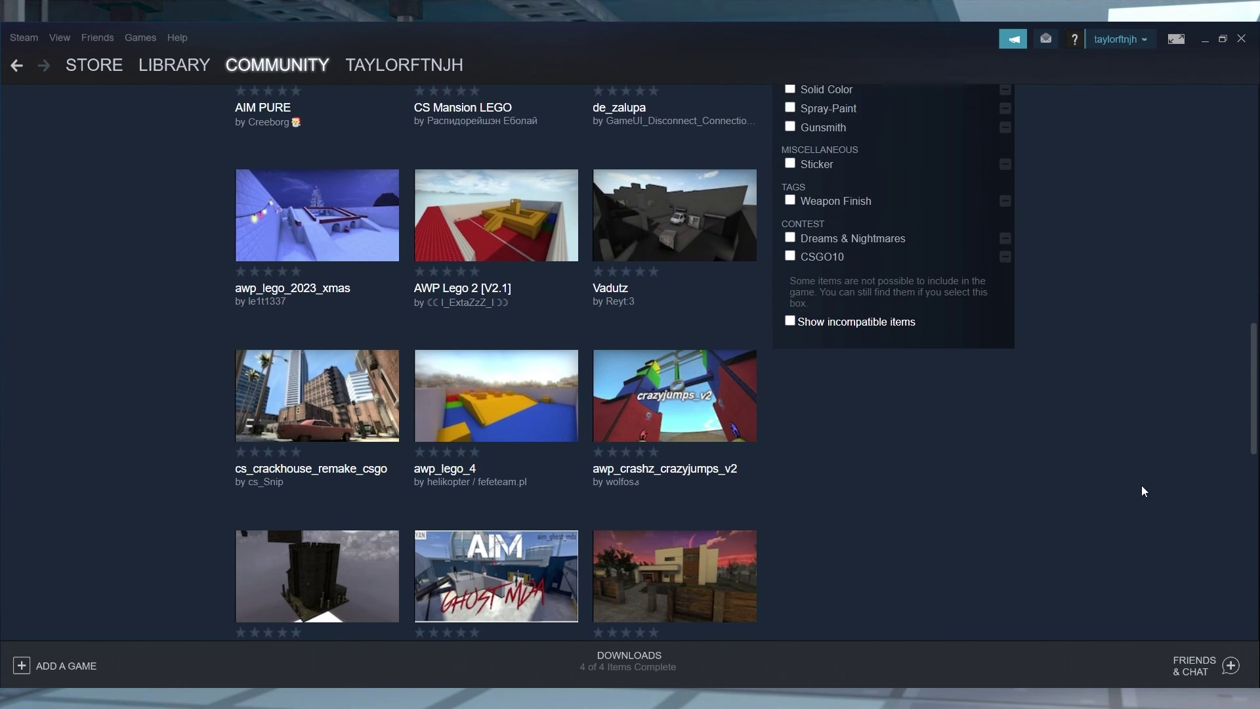
scroll(1143, 486, down, 1)
scroll(1143, 485, down, 1)
scroll(1143, 490, down, 1)
scroll(1142, 490, down, 1)
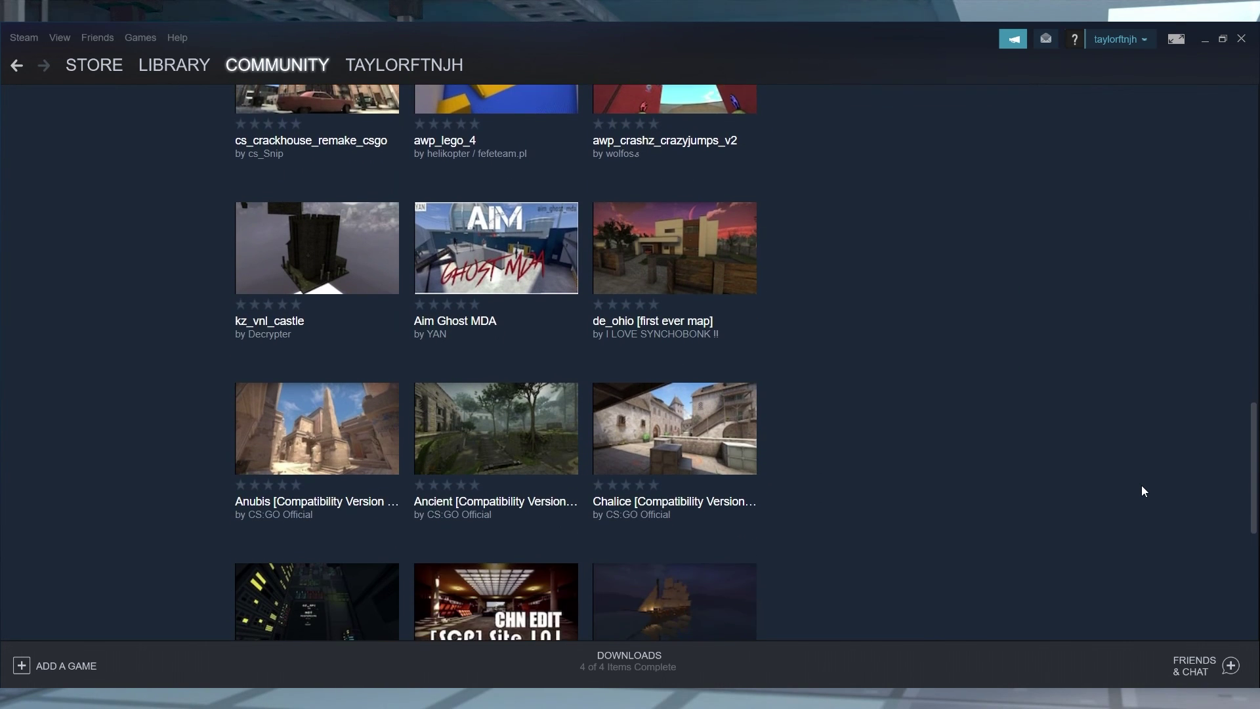
scroll(1142, 490, down, 1)
scroll(1143, 490, down, 1)
scroll(1141, 489, down, 1)
scroll(1142, 490, down, 1)
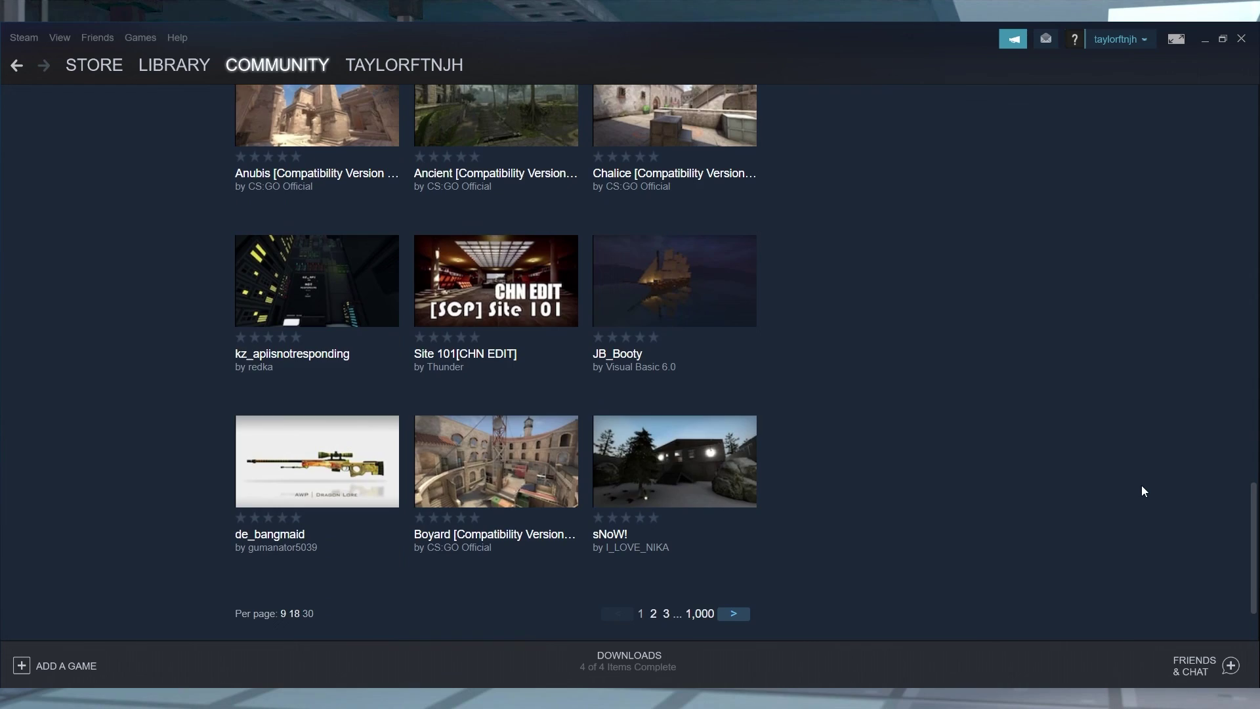
scroll(1141, 489, up, 2)
scroll(1141, 490, up, 4)
scroll(1142, 490, up, 5)
scroll(1141, 490, up, 2)
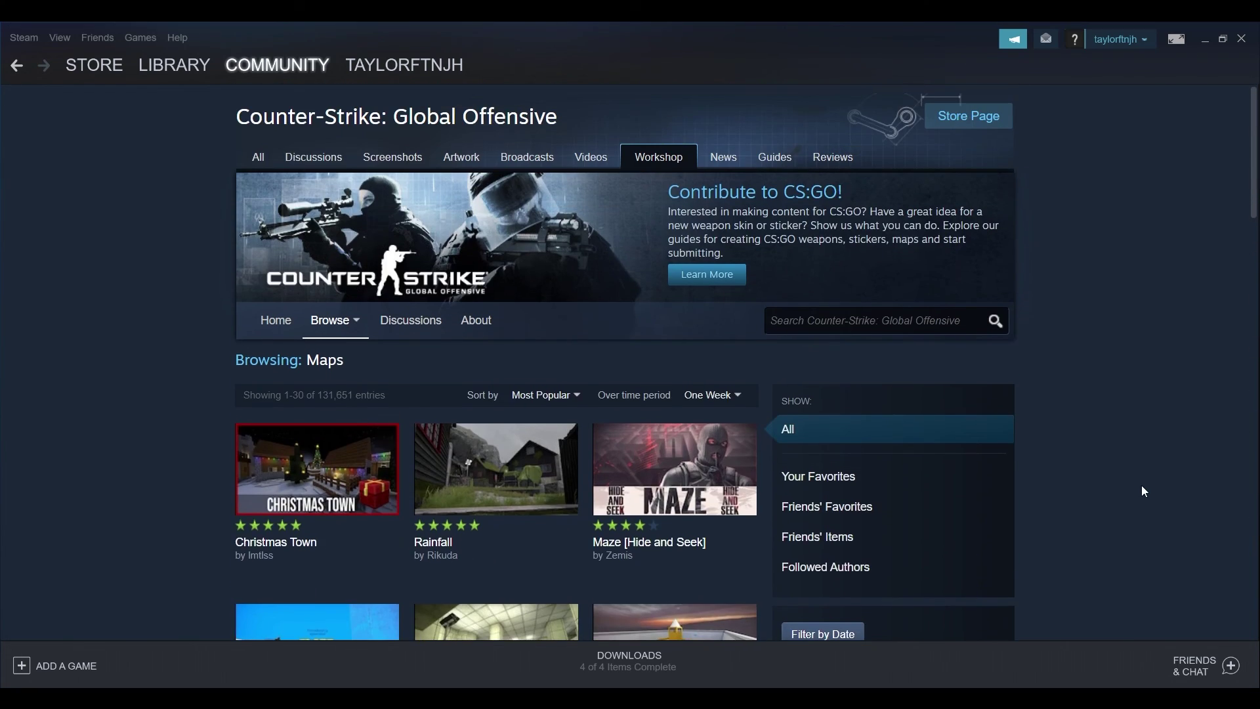